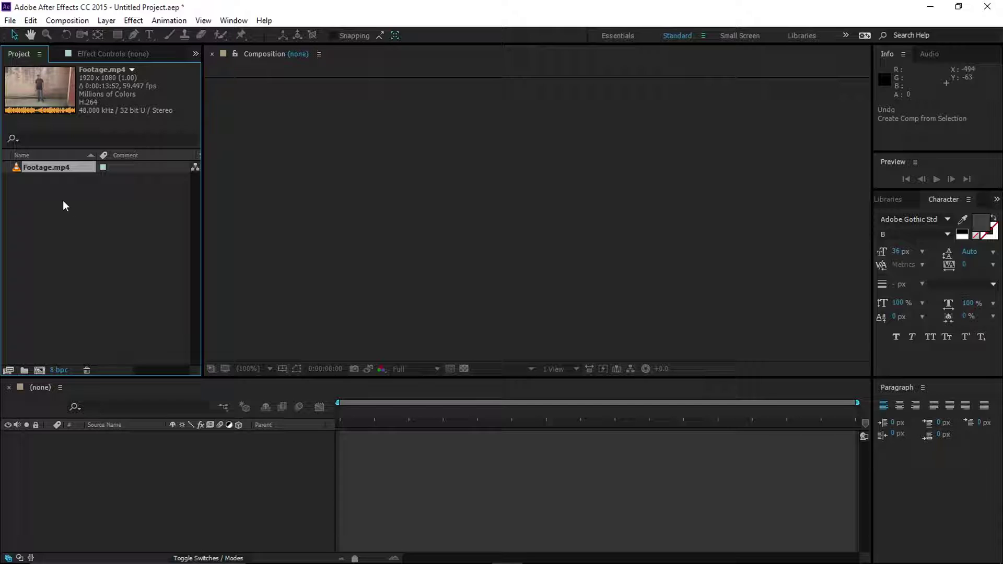
# Step: Create the Footage comp from Footage.mp4 and scrub to the mid-air frame at 0:00:07:18
pyautogui.moveTo(40, 172); pyautogui.dragTo(167, 481)
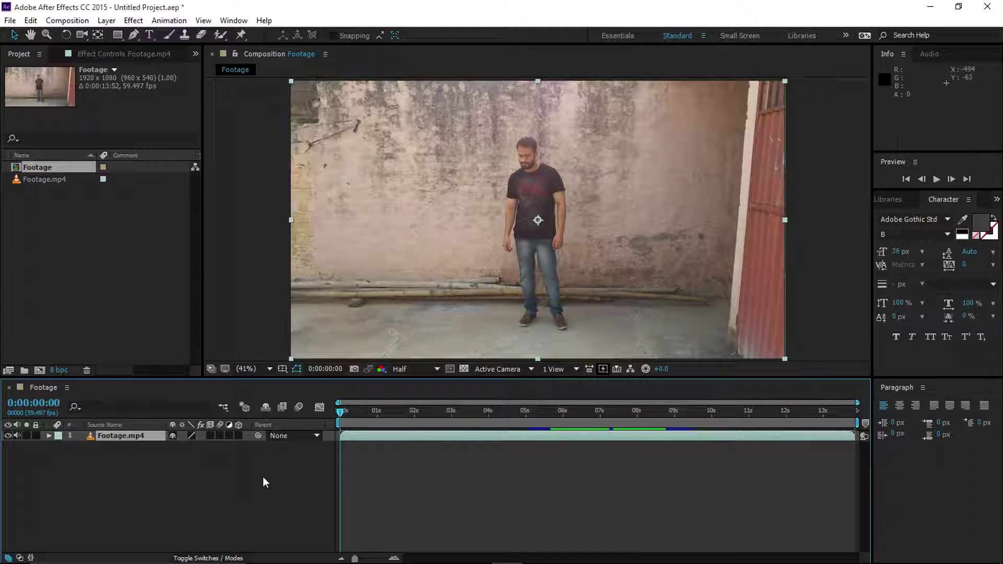
pyautogui.moveTo(340, 411); pyautogui.dragTo(561, 426)
pyautogui.press('Home')
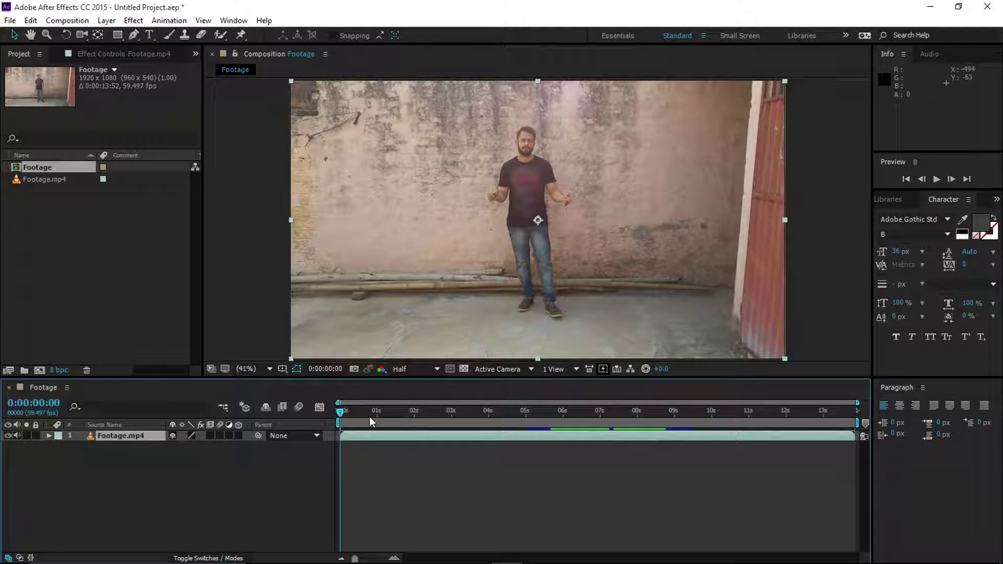
pyautogui.moveTo(368, 416); pyautogui.dragTo(614, 415)
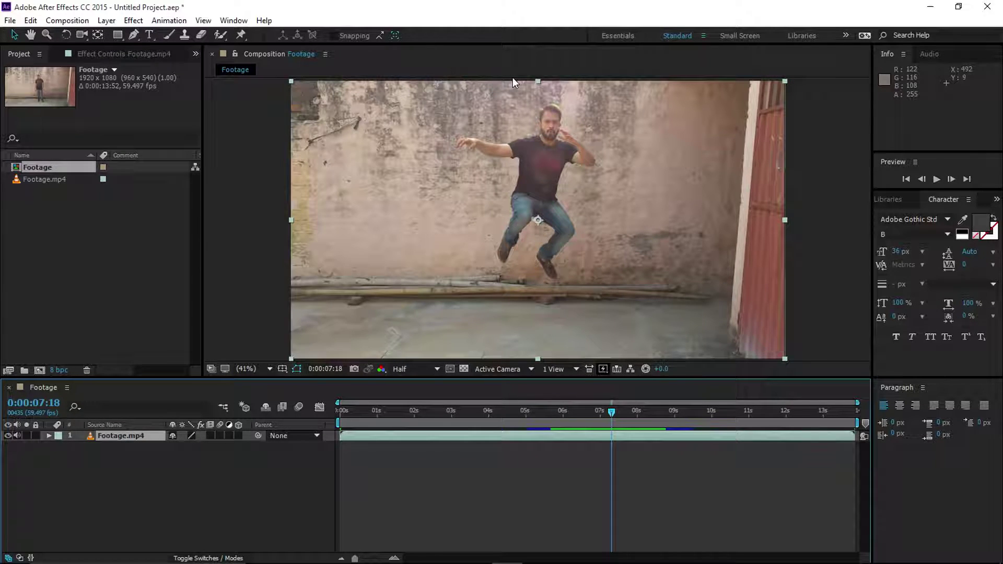
# Step: Duplicate the Footage.mp4 layer with Ctrl+D
pyautogui.rightClick(134, 435)
pyautogui.click(134, 441)
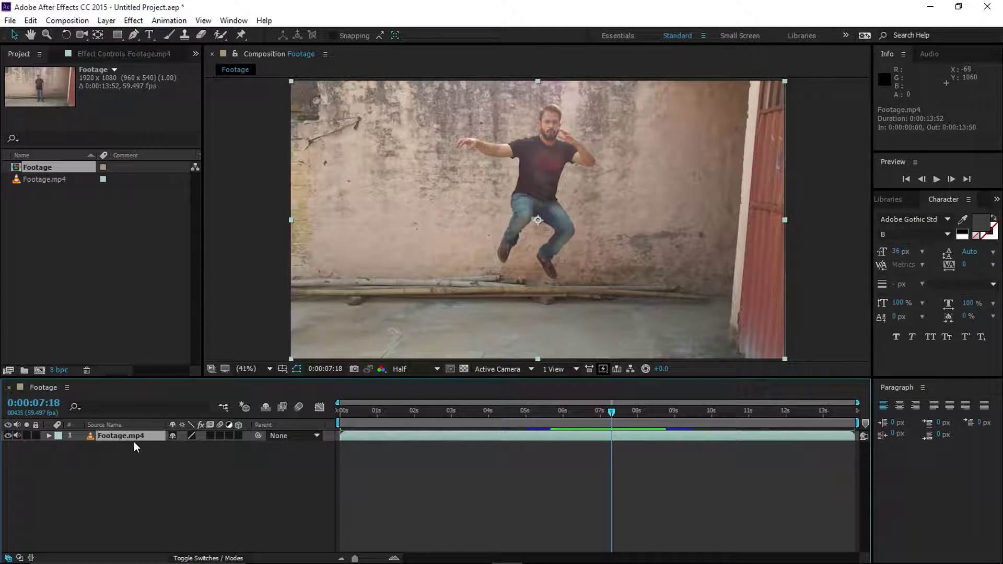
pyautogui.hotkey('ctrl', 'd')
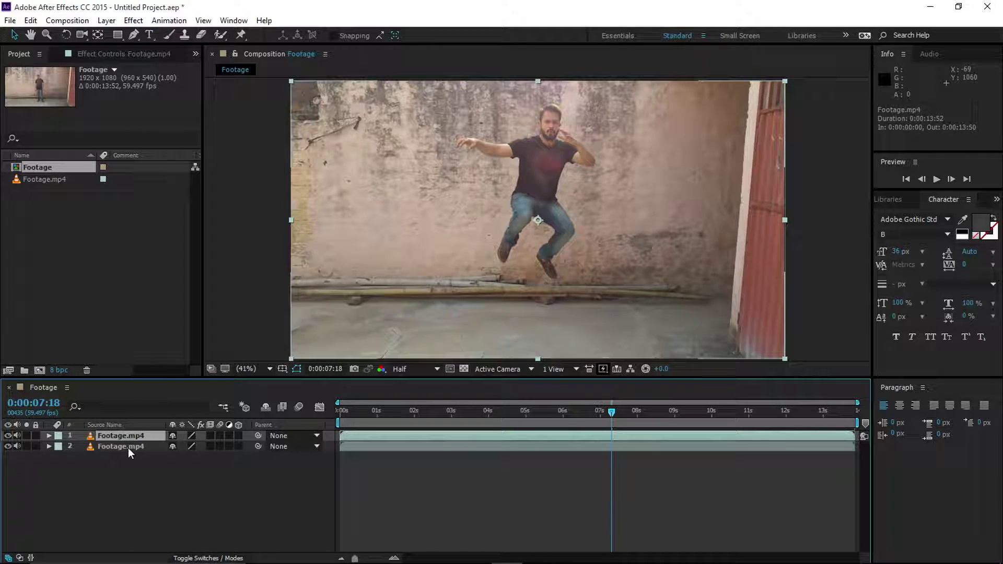
# Step: Freeze the top copy on the 0:00:07:18 frame using Time > Freeze Frame
pyautogui.rightClick(127, 435)
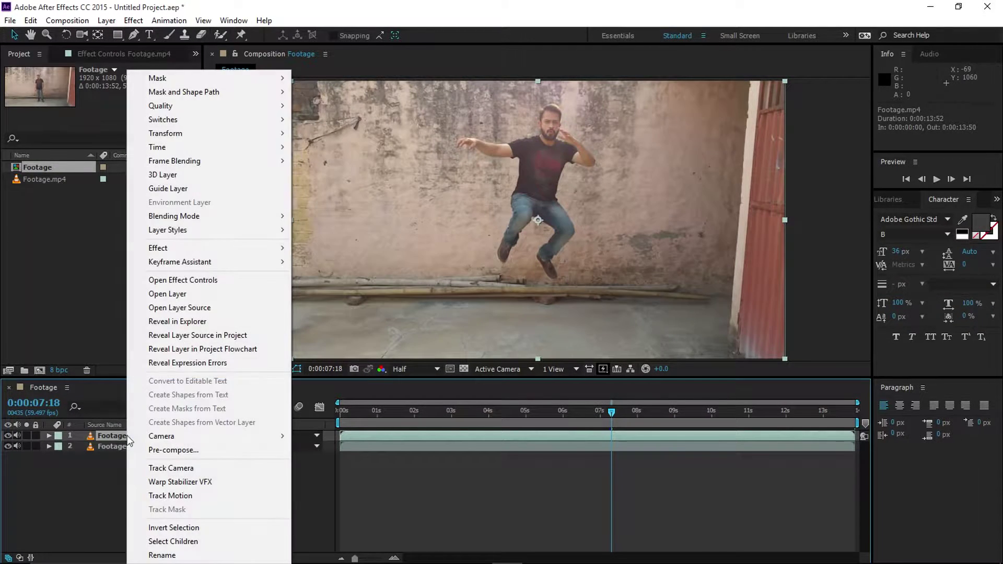
pyautogui.moveTo(166, 145)
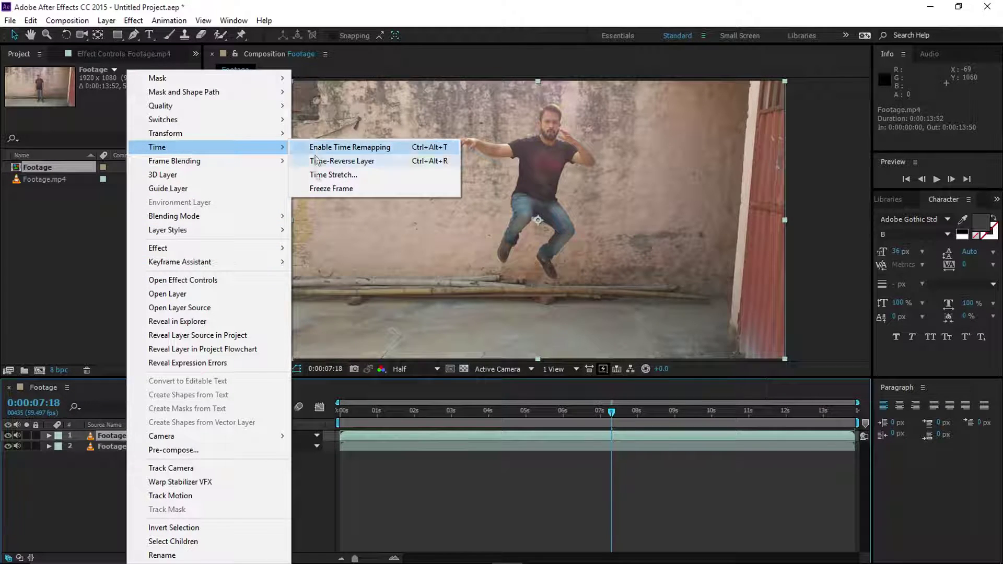
pyautogui.click(324, 192)
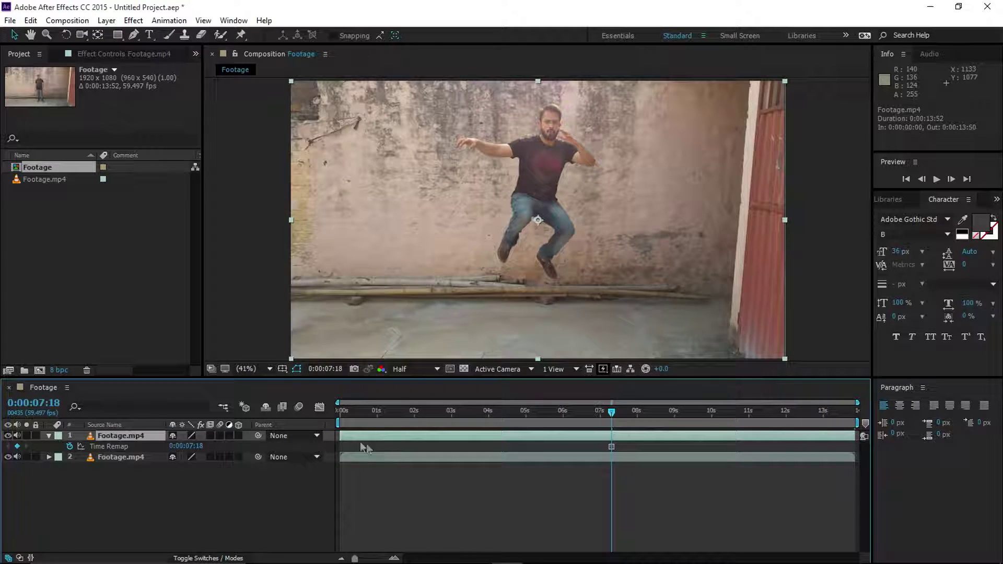
# Step: Trim the frozen top layer to start at 0:00:07:18, then select the lower footage layer
pyautogui.moveTo(339, 436); pyautogui.dragTo(465, 436)
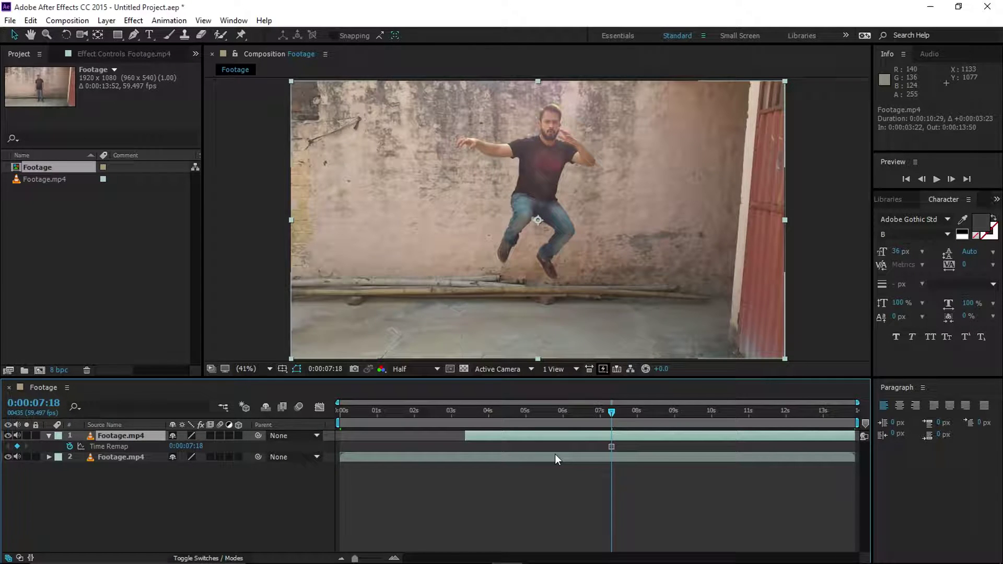
pyautogui.hotkey('alt', '[')
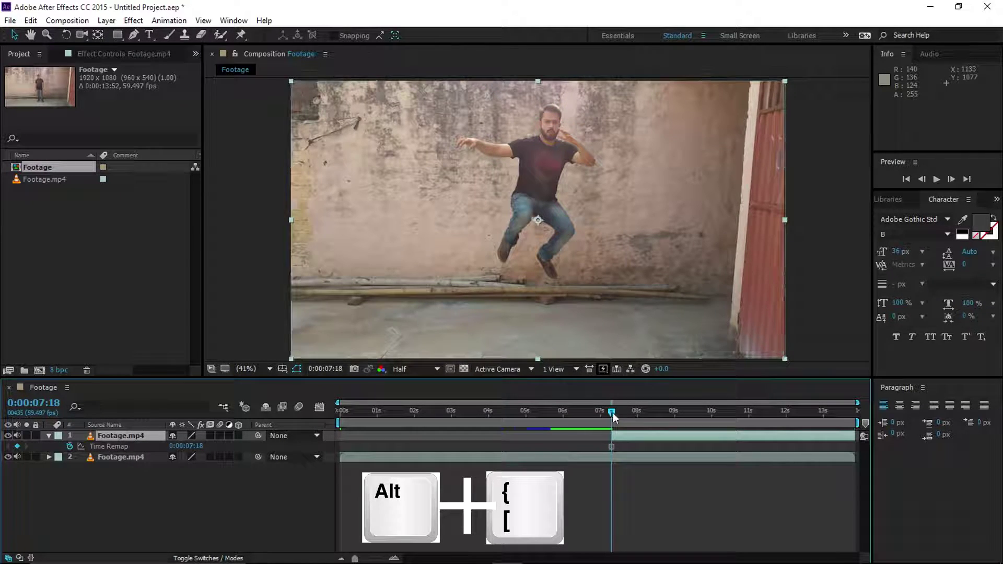
pyautogui.click(607, 458)
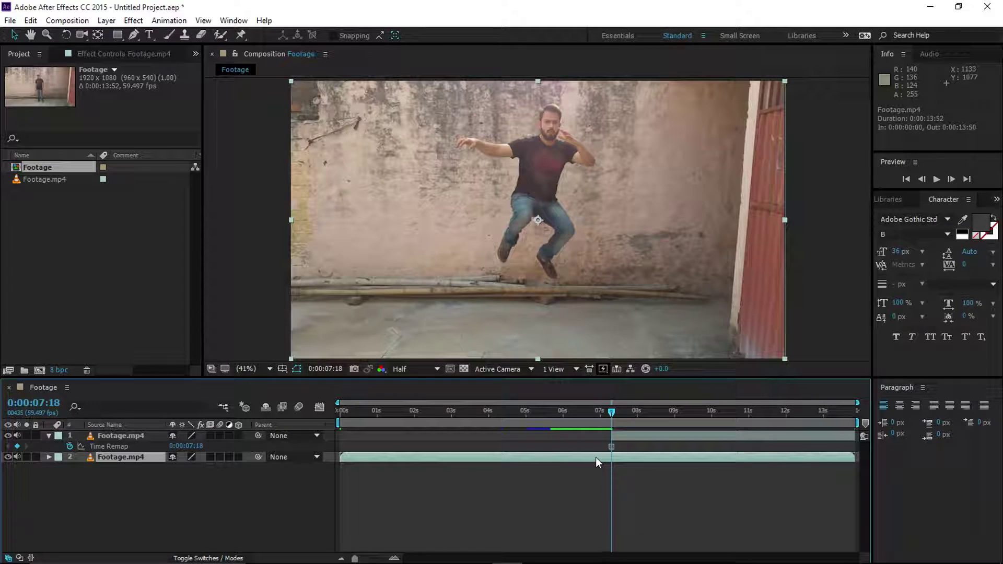
pyautogui.click(30, 21)
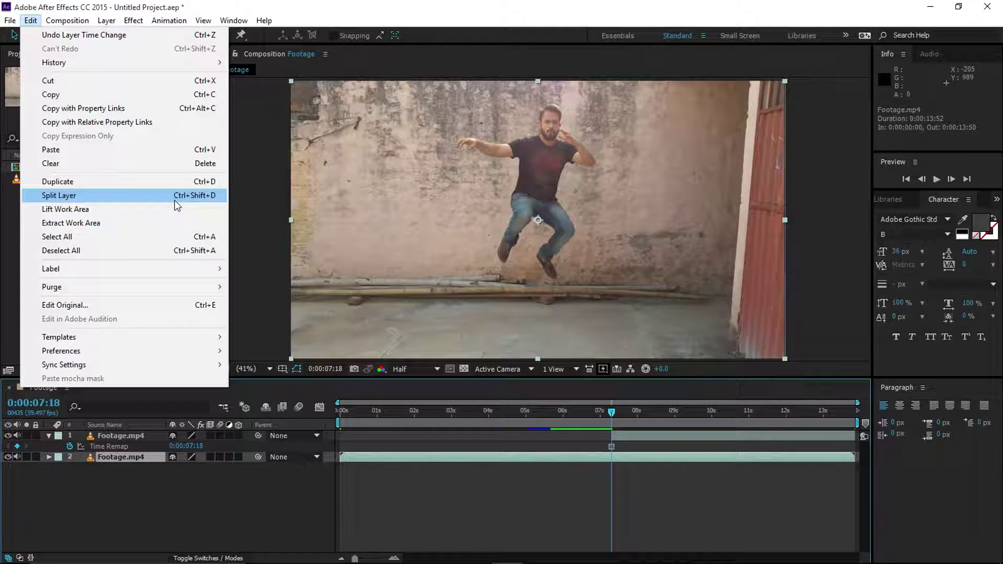
# Step: Split the lower layer at 0:00:07:18 and slide its second half about two seconds later
pyautogui.click(210, 197)
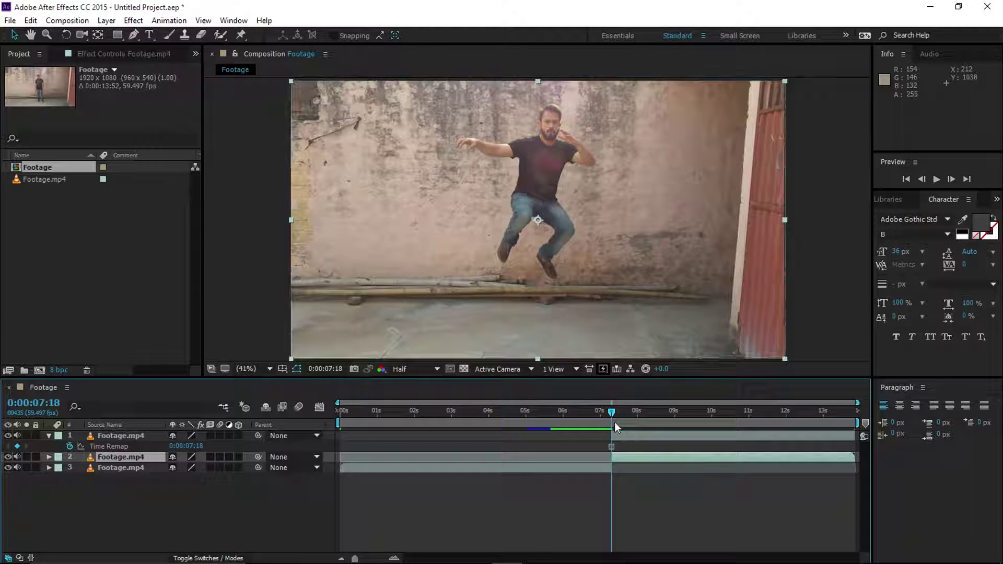
pyautogui.click(633, 437)
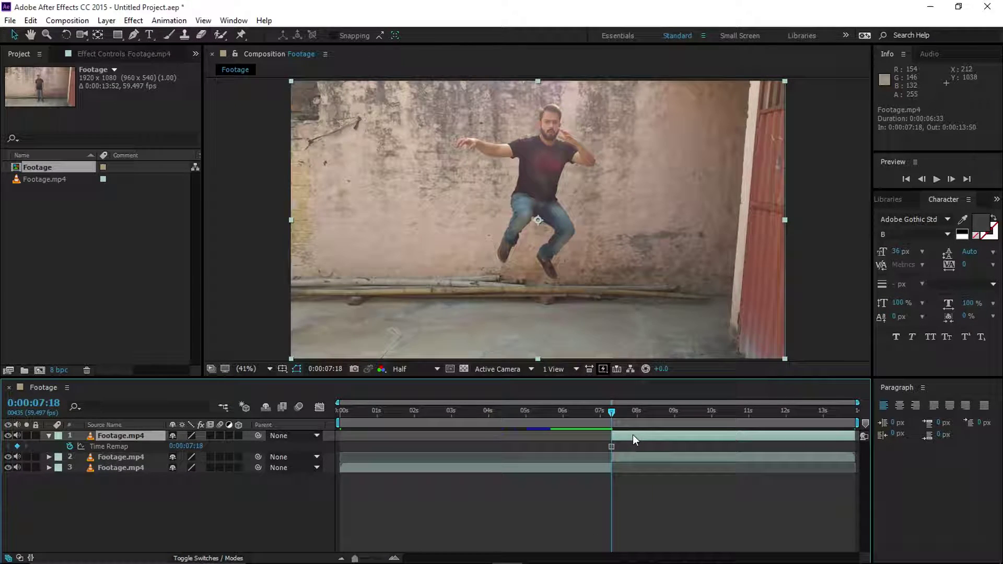
pyautogui.click(629, 458)
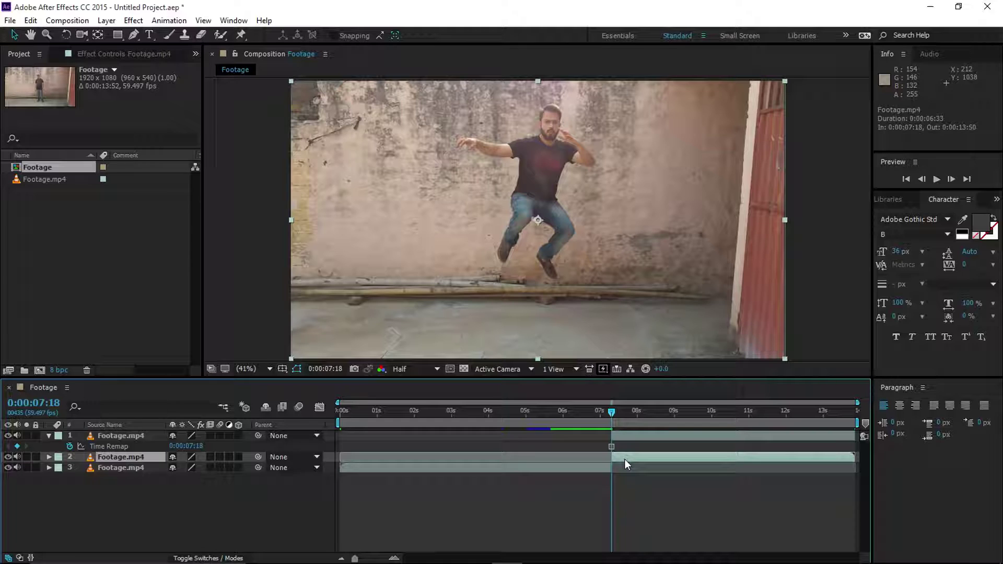
pyautogui.moveTo(631, 456); pyautogui.dragTo(726, 456)
# Step: Review the frozen moment and bring the playhead back to 0:00:07:18
pyautogui.rightClick(723, 456)
pyautogui.press('Escape')
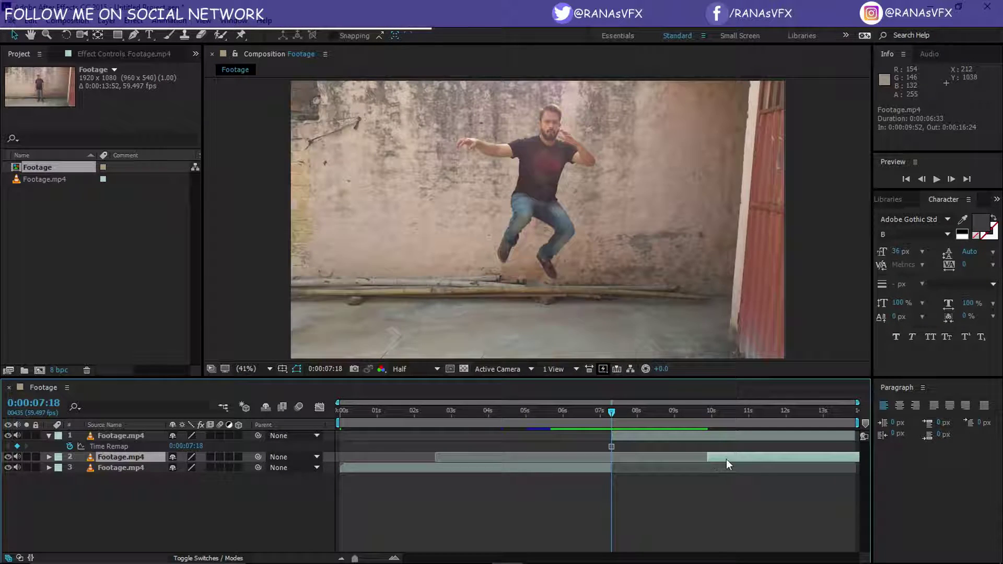
pyautogui.moveTo(613, 414); pyautogui.dragTo(691, 419)
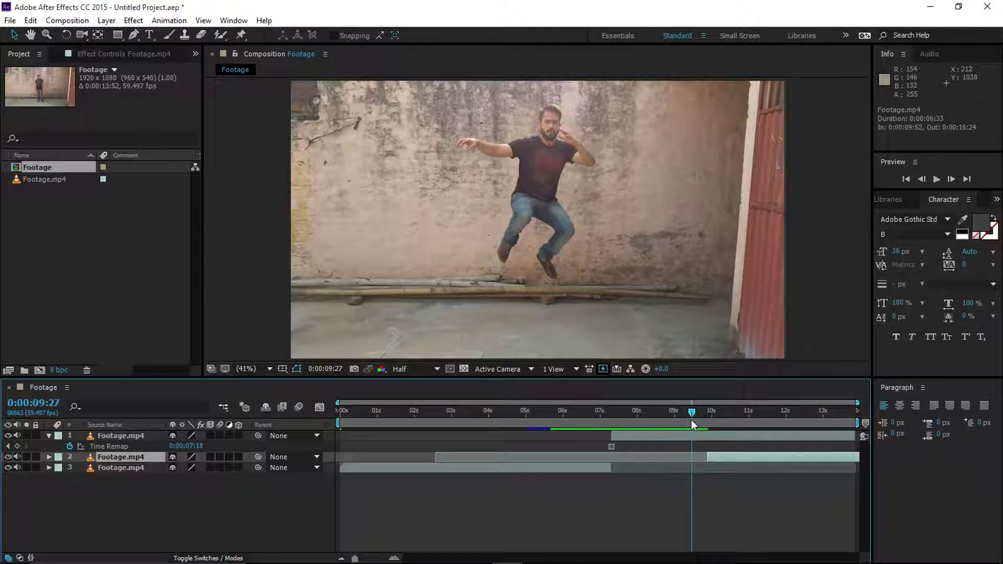
pyautogui.moveTo(679, 415); pyautogui.dragTo(611, 416)
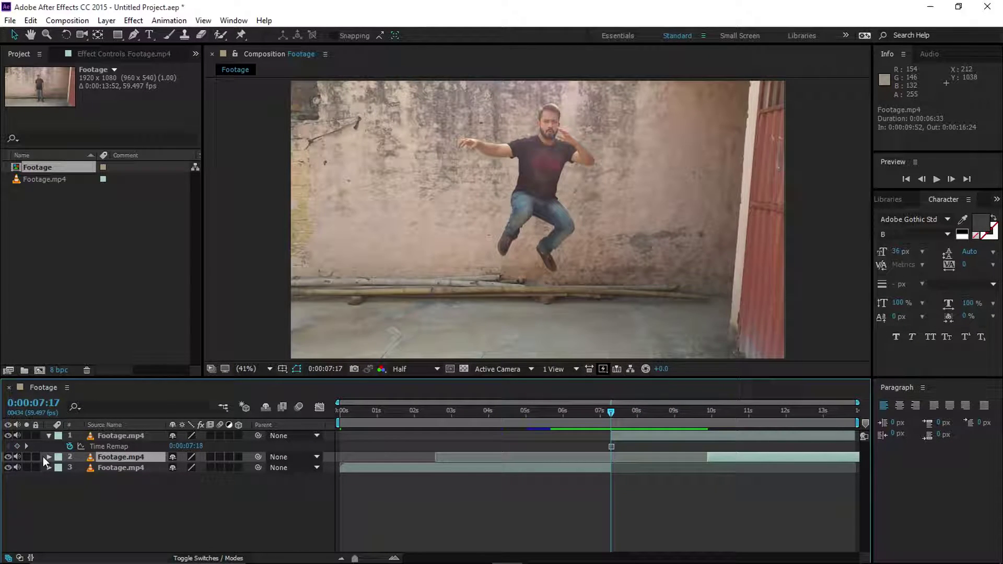
# Step: Set the current time to 0:00:08:16 in the timecode display
pyautogui.click(41, 404)
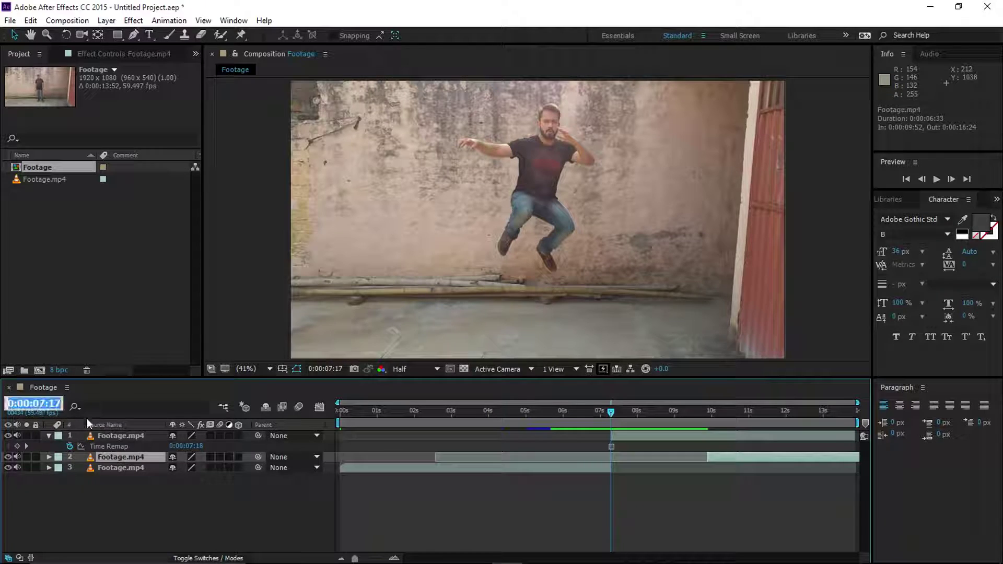
pyautogui.click(42, 403)
pyautogui.press('BackSpace')
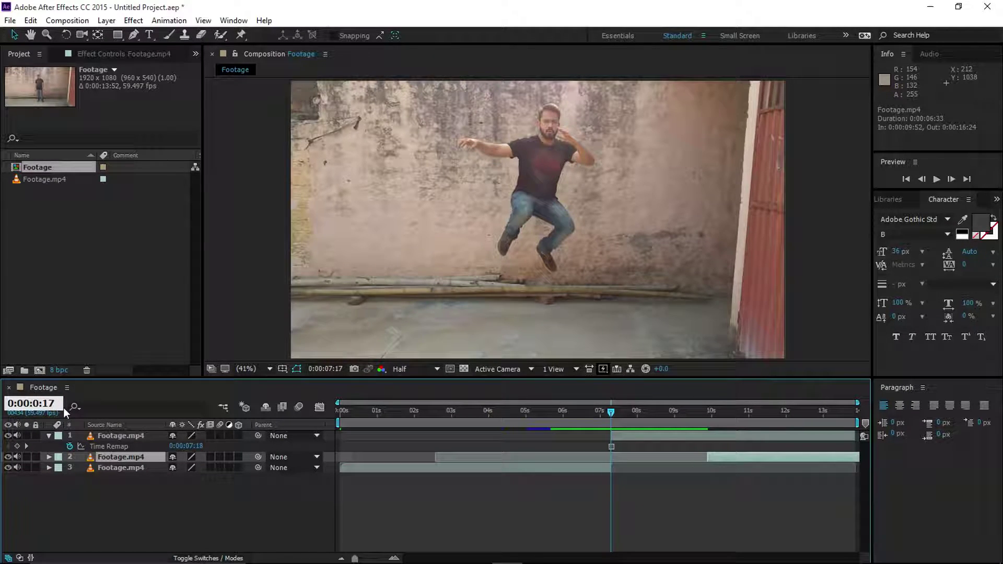
pyautogui.write('8')
pyautogui.press('Return')
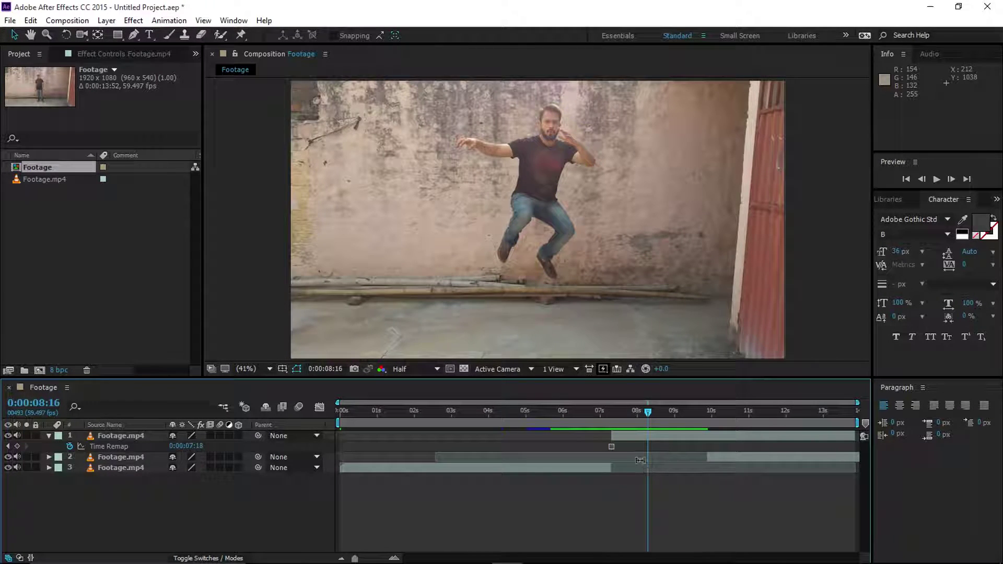
# Step: Move the second-half layer to start at 0:00:08:16 and trim the top layer to end there
pyautogui.click(728, 457)
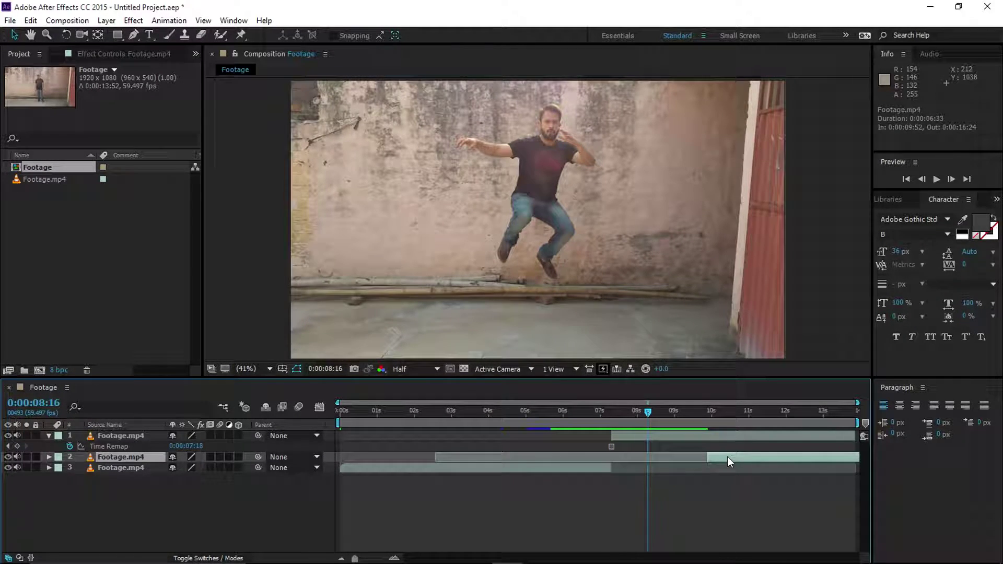
pyautogui.moveTo(727, 456); pyautogui.dragTo(675, 457)
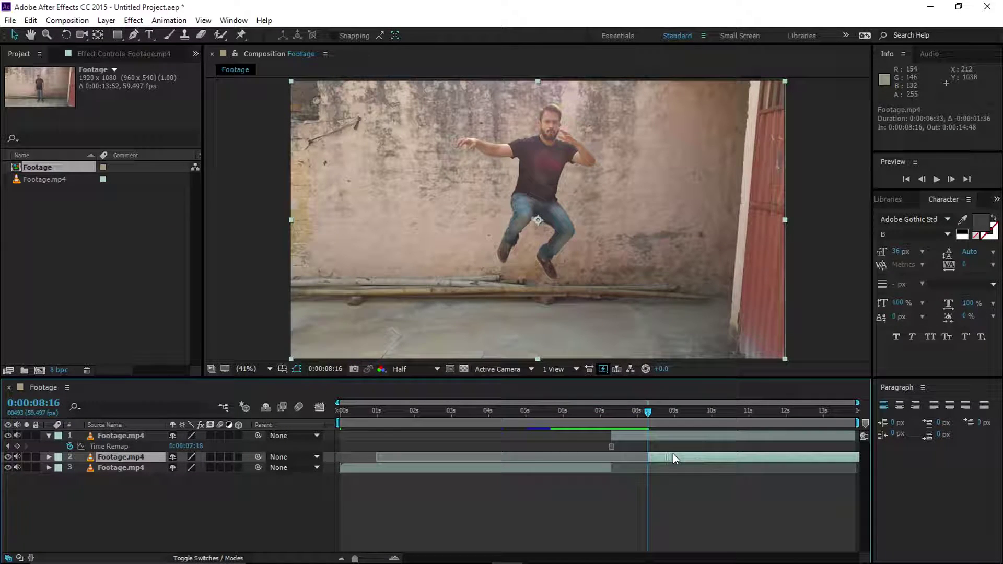
pyautogui.click(641, 437)
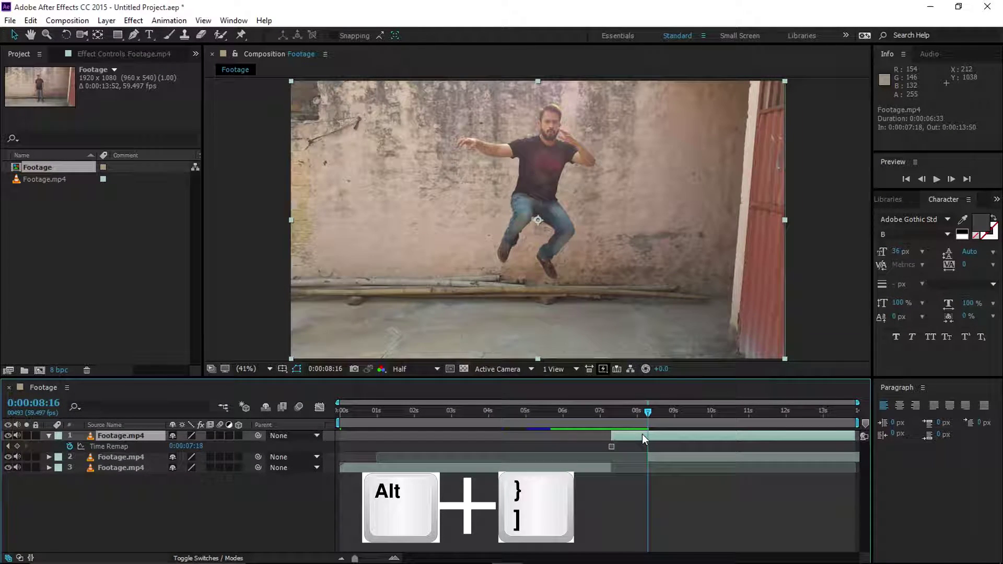
pyautogui.hotkey('alt', ']')
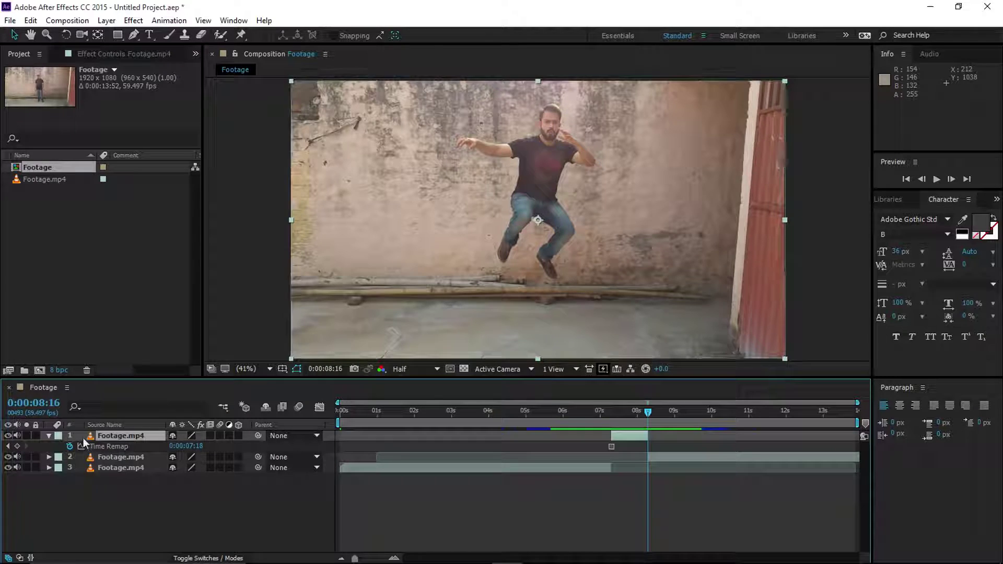
# Step: Change the Footage comp duration from 0:00:13:52 to 0:01:13:53 in Composition Settings
pyautogui.rightClick(45, 387)
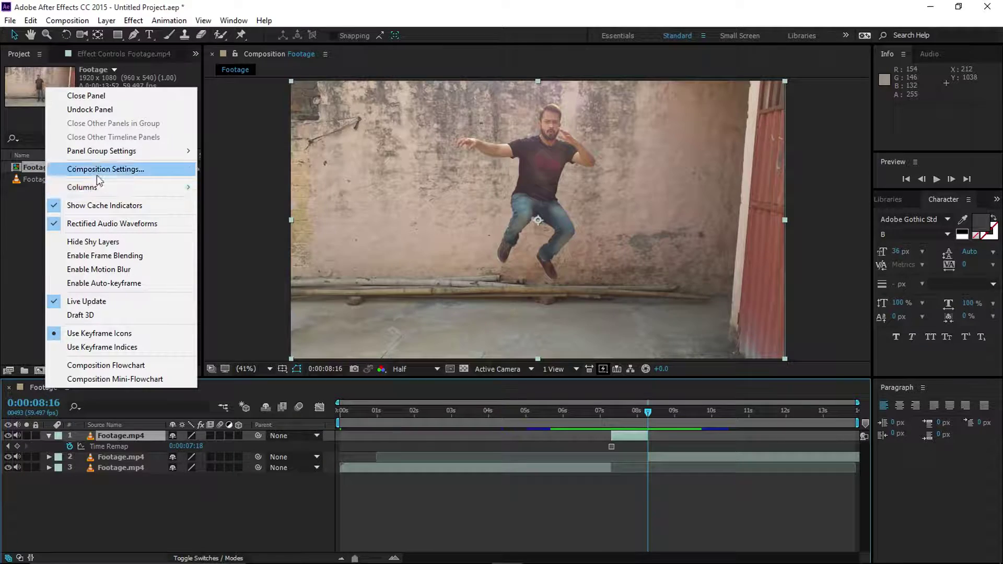
pyautogui.click(39, 389)
pyautogui.rightClick(39, 389)
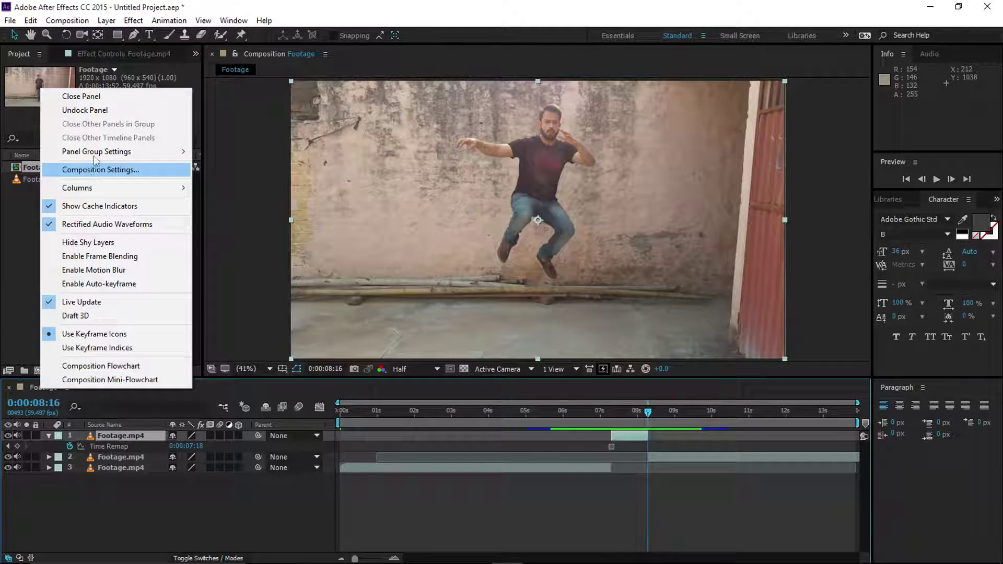
pyautogui.click(73, 20)
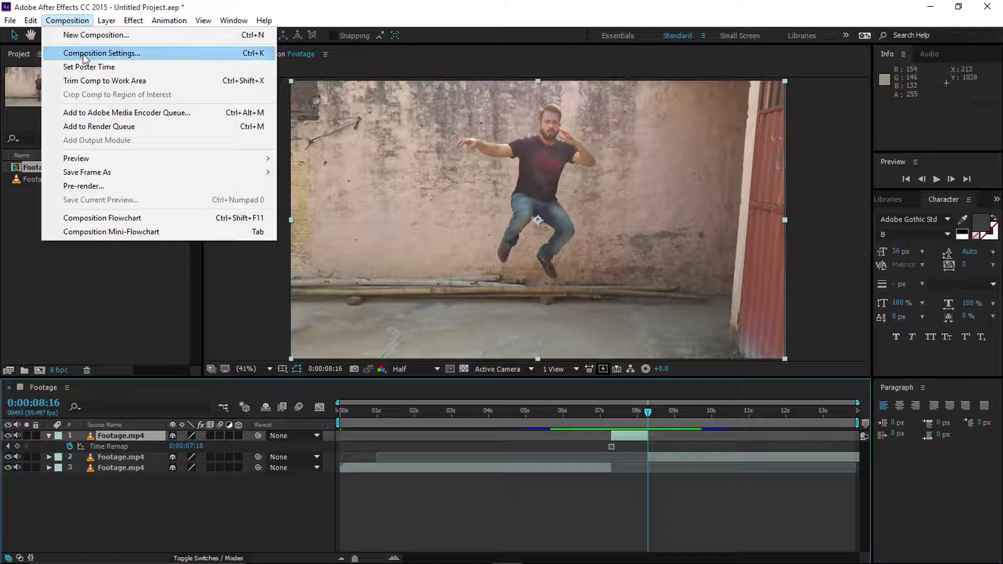
pyautogui.click(85, 55)
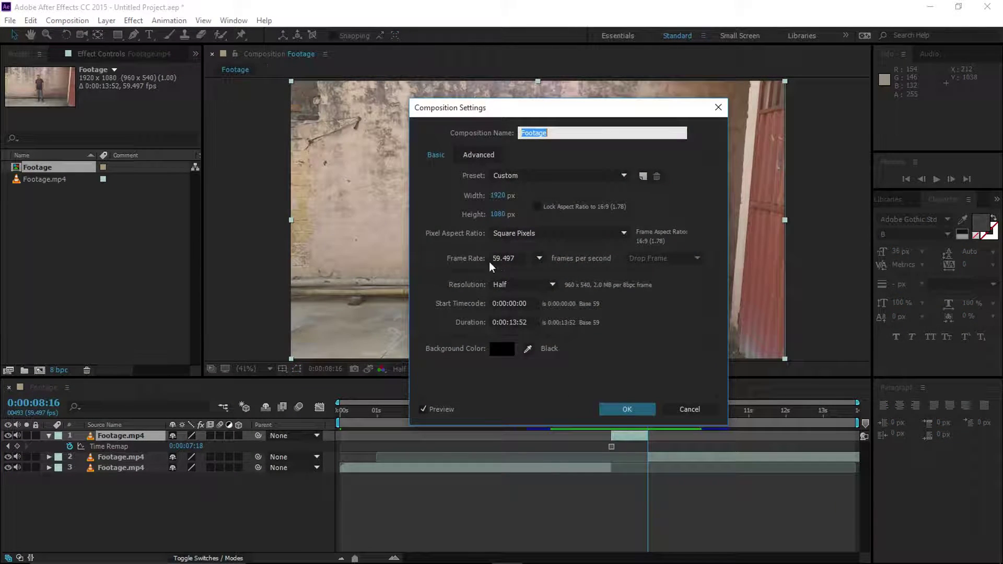
pyautogui.click(506, 320)
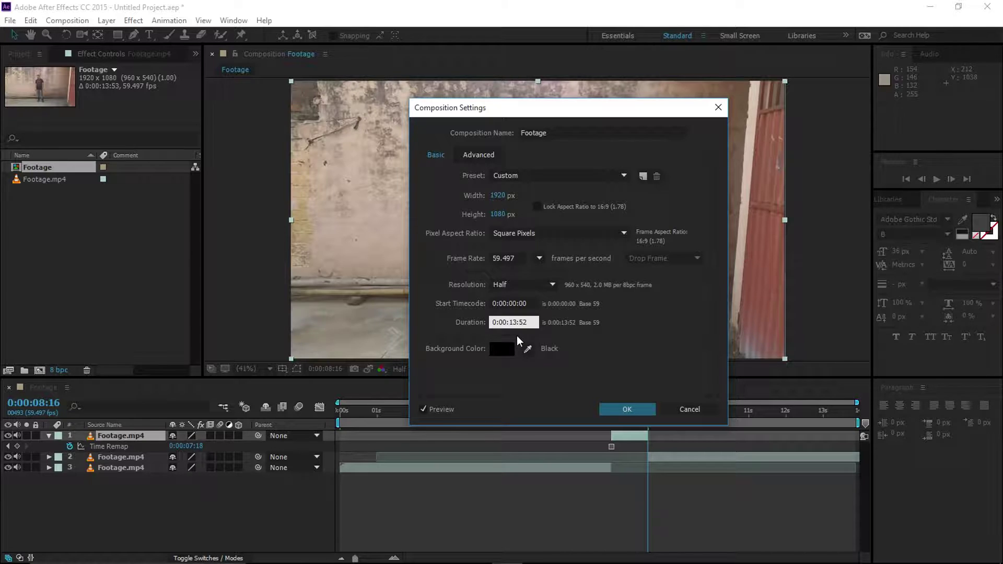
pyautogui.press('BackSpace')
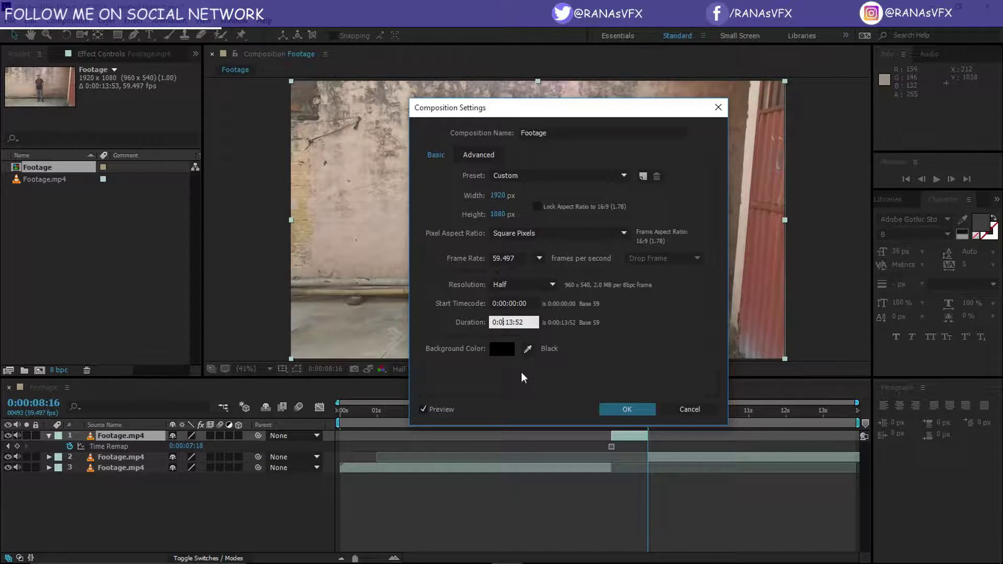
pyautogui.click(621, 408)
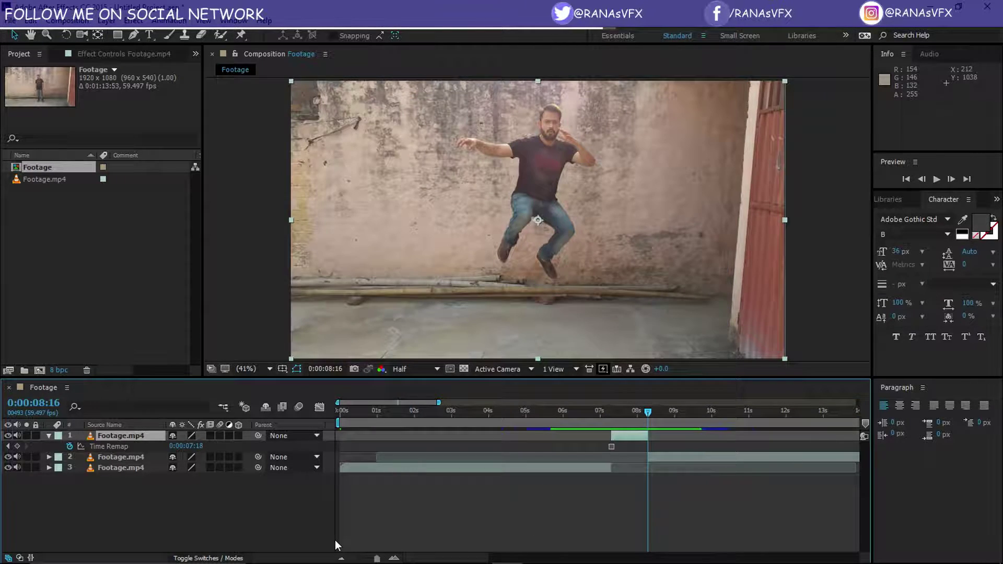
pyautogui.moveTo(369, 559); pyautogui.dragTo(351, 559)
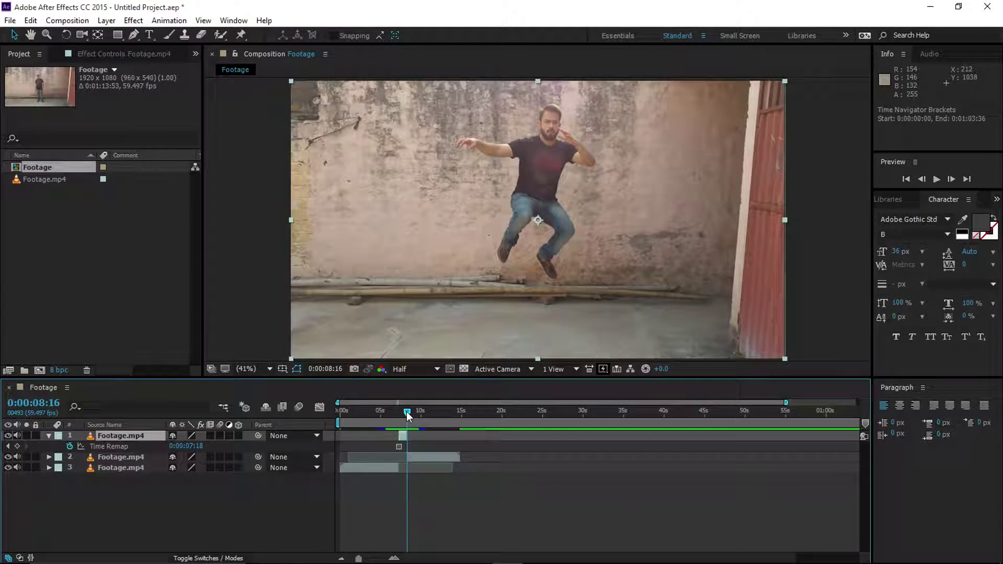
pyautogui.moveTo(406, 412); pyautogui.dragTo(418, 415)
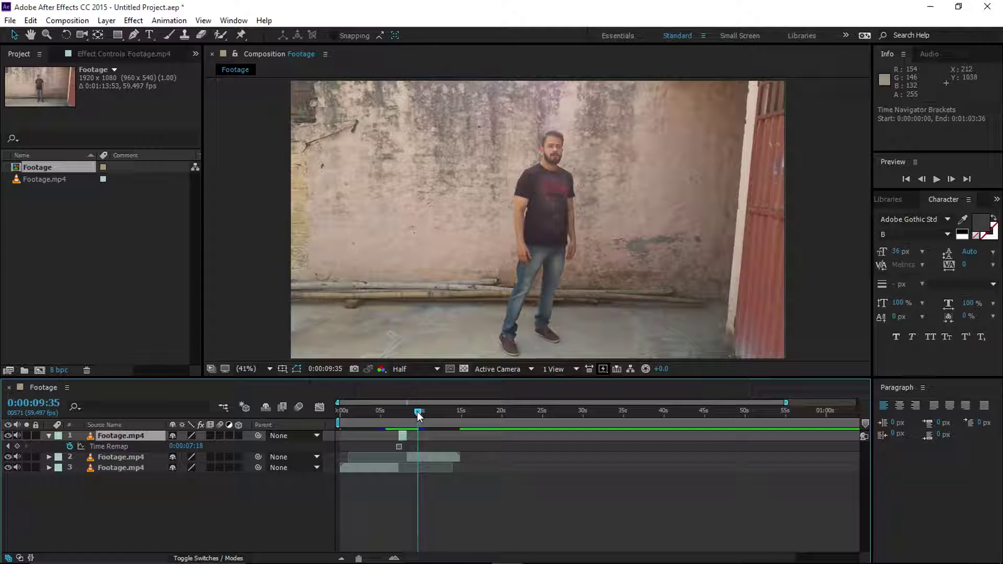
# Step: End the work area at 0:00:14:48 and trim the comp to the work area
pyautogui.moveTo(418, 415)
pyautogui.mouseDown()
pyautogui.moveTo(444, 412)
pyautogui.moveTo(435, 414)
pyautogui.mouseUp()
pyautogui.click(460, 414)
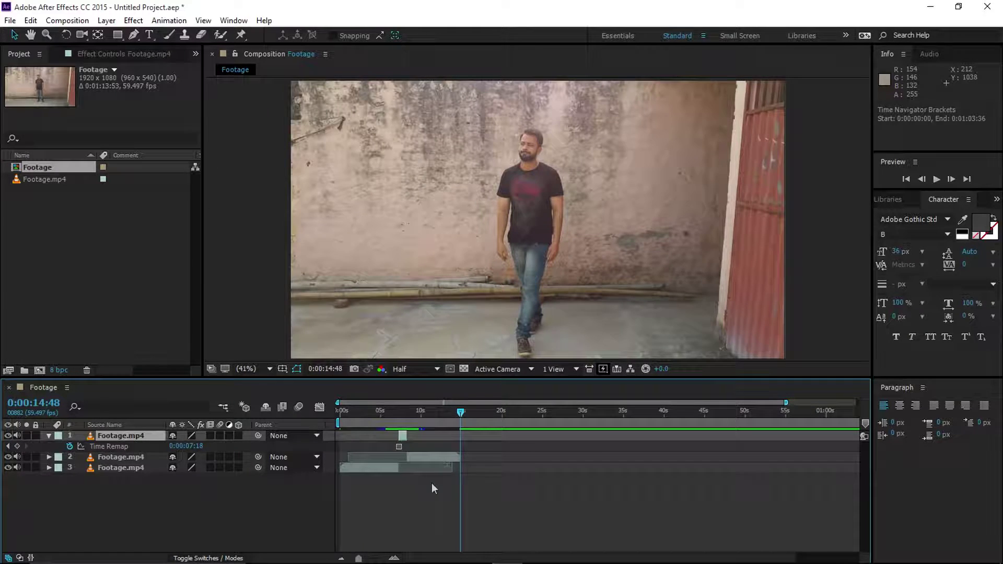
pyautogui.press('n')
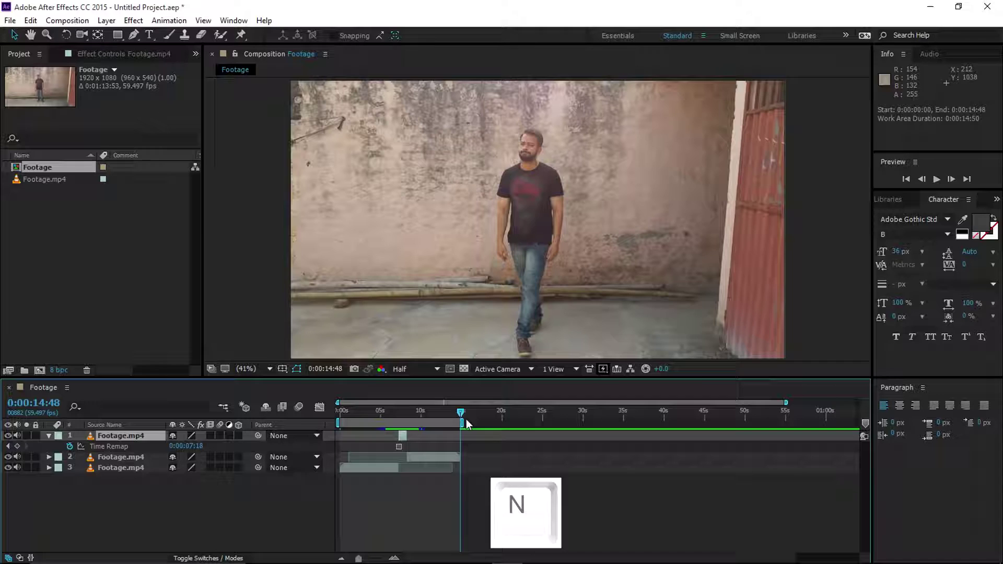
pyautogui.rightClick(421, 423)
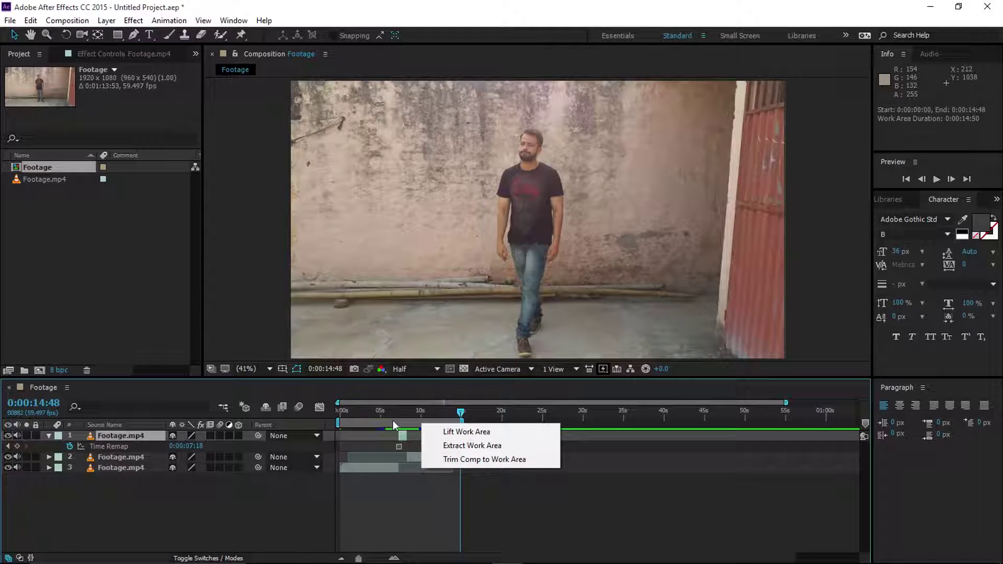
pyautogui.click(510, 461)
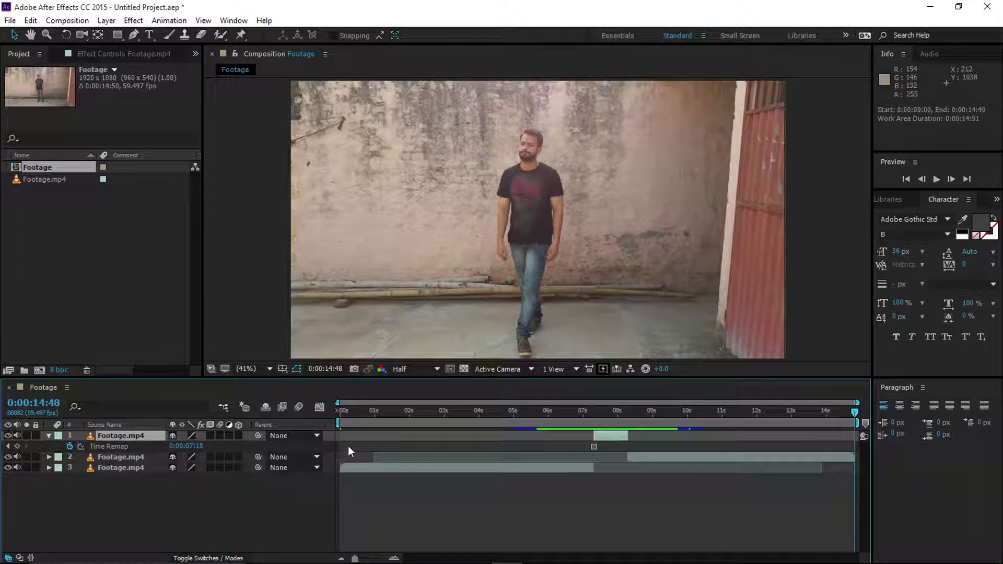
# Step: Start the work area at 0:00:06:27 and preview the freeze section
pyautogui.moveTo(572, 410); pyautogui.dragTo(569, 410)
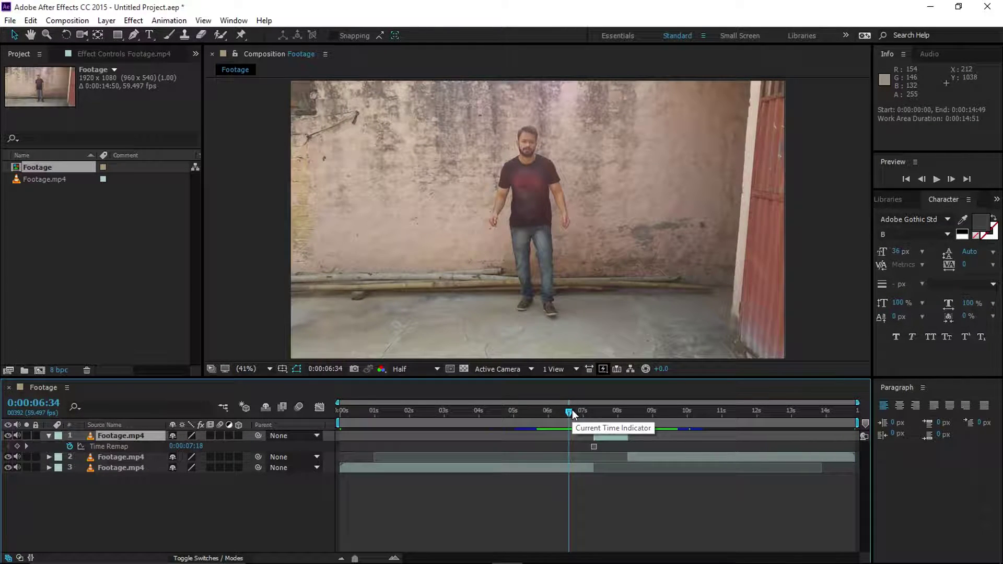
pyautogui.moveTo(566, 412); pyautogui.dragTo(562, 412)
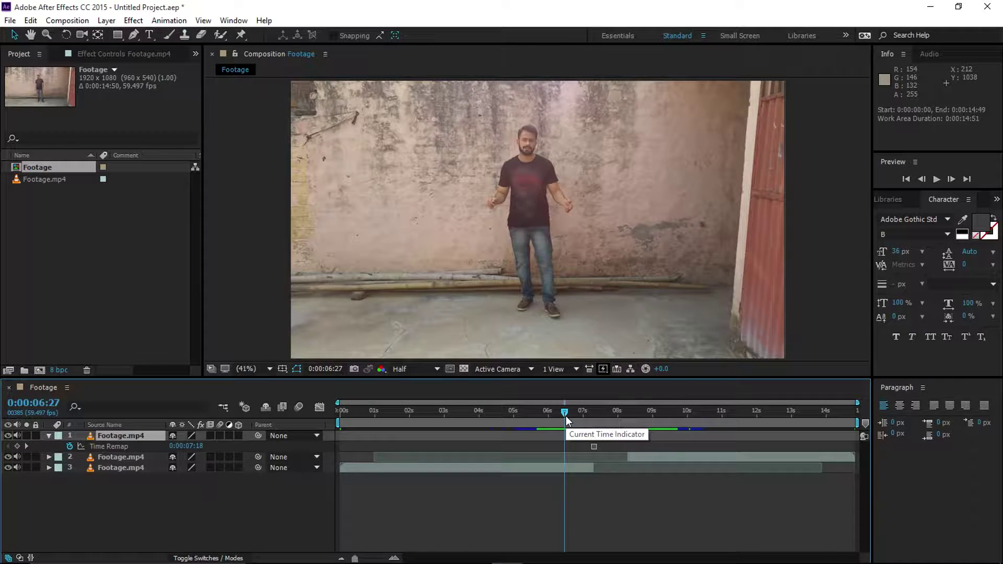
pyautogui.press('b')
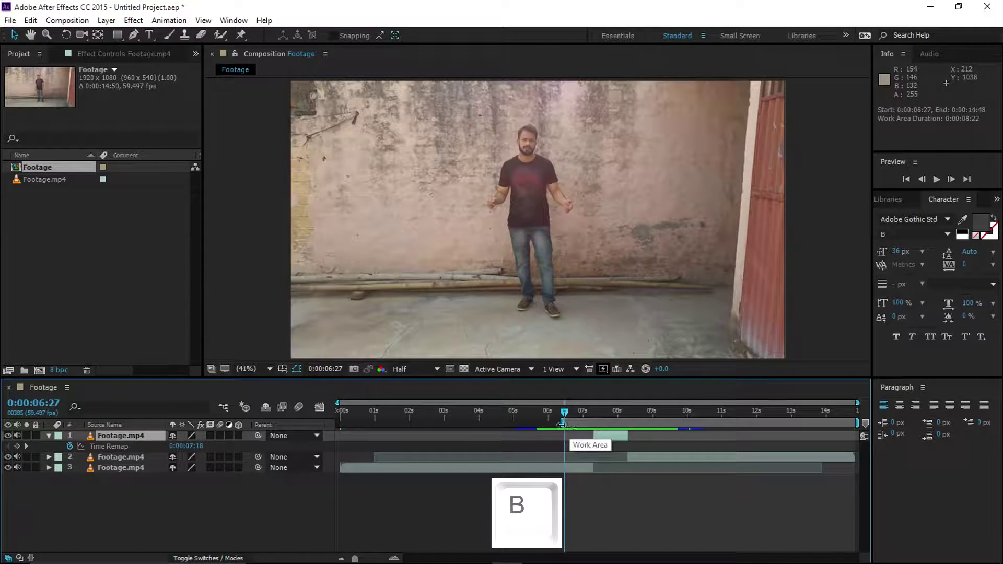
pyautogui.press('space')
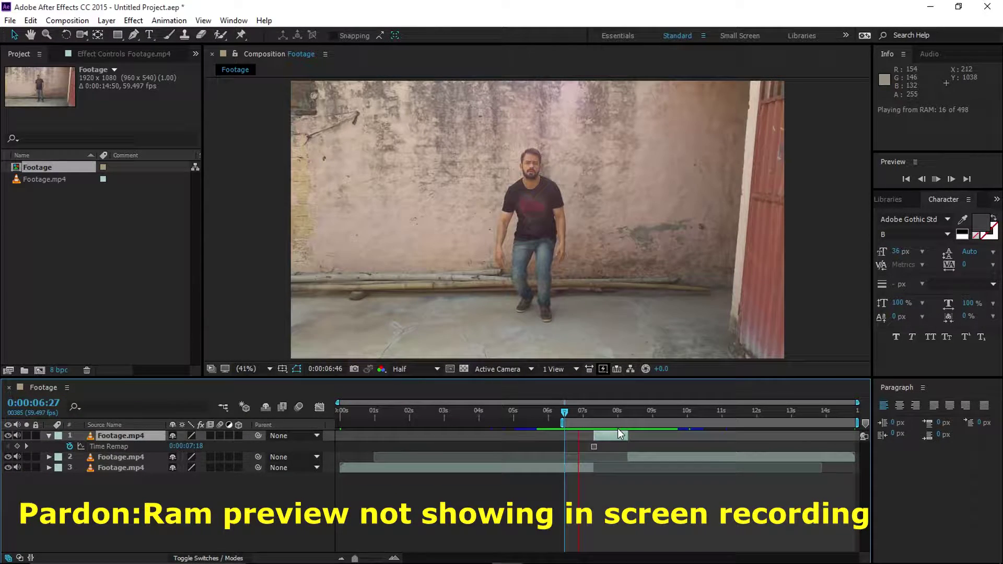
pyautogui.press('space')
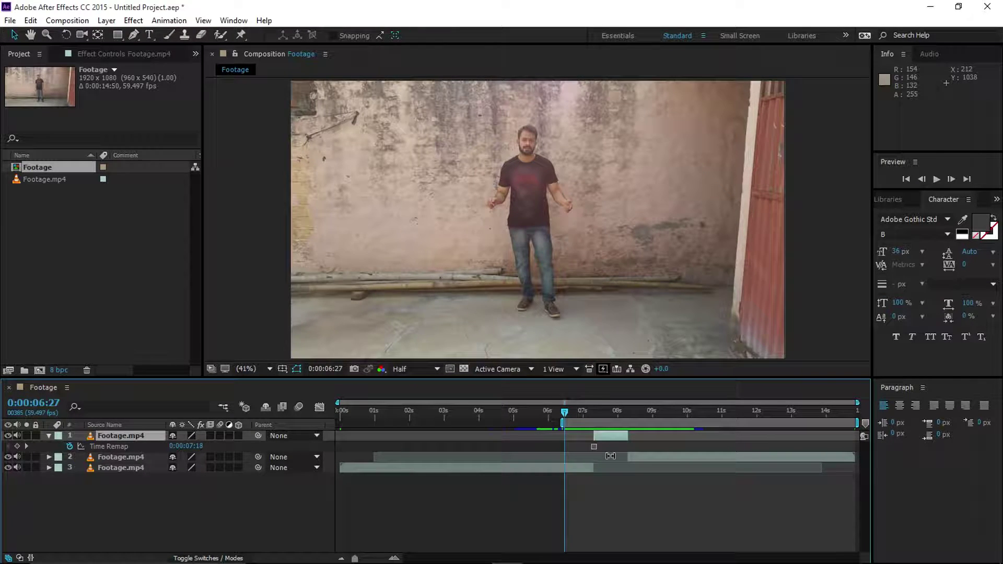
# Step: Create the Footage 2 comp from Footage.mp4 and scrub to the man's mid-air frame near 0:00:07:17
pyautogui.click(54, 183)
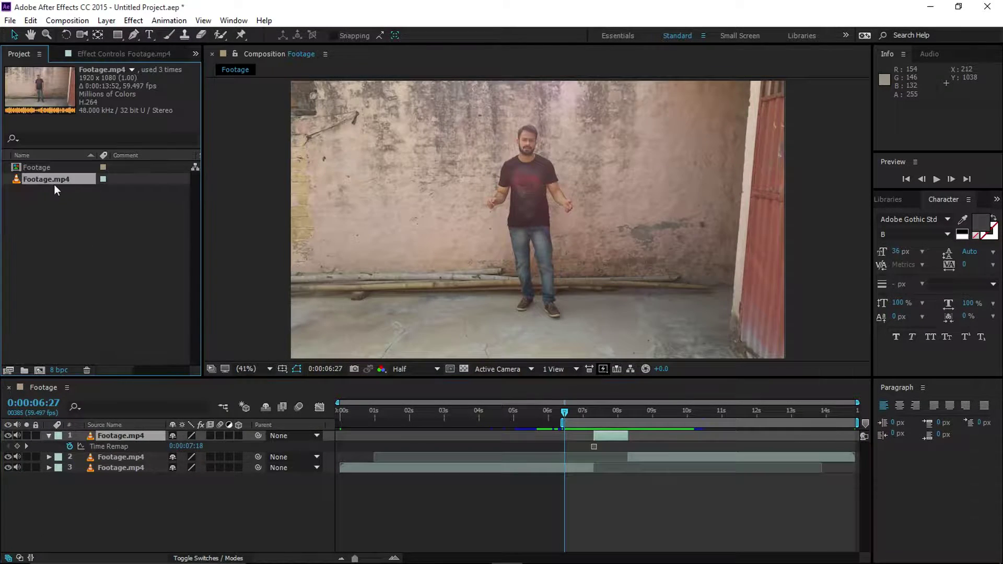
pyautogui.moveTo(36, 180); pyautogui.dragTo(40, 369)
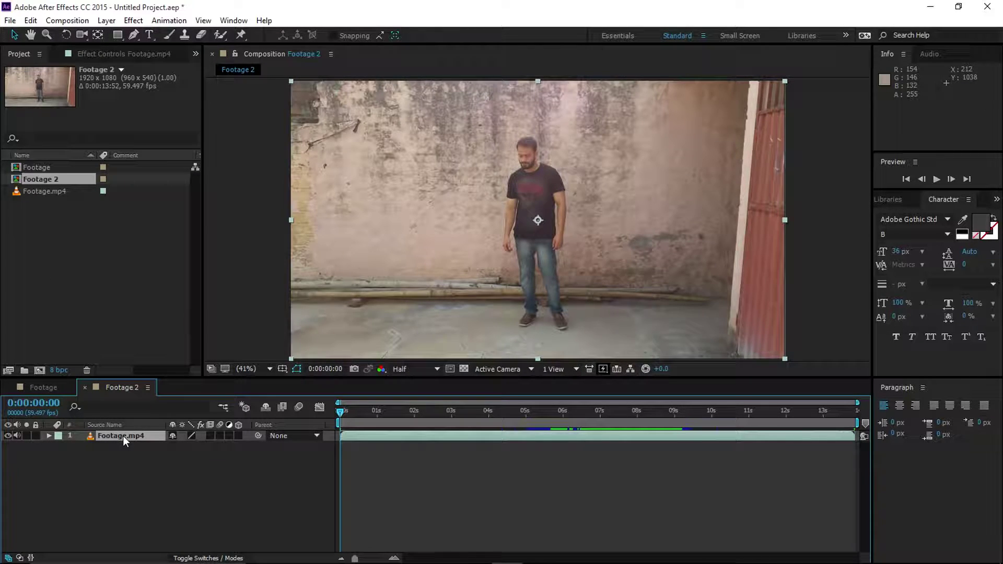
pyautogui.moveTo(581, 414); pyautogui.dragTo(611, 414)
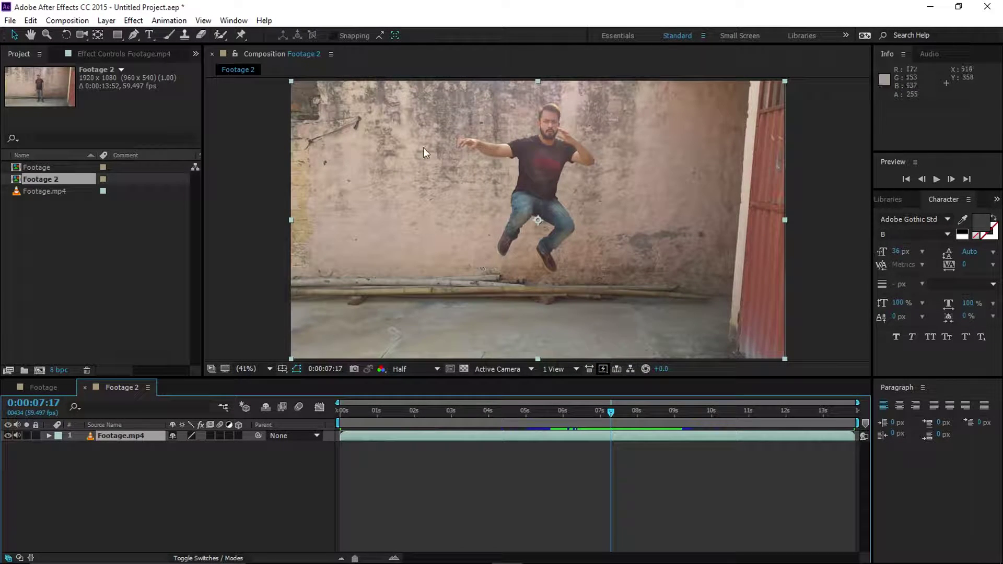
# Step: Enable Time Remapping on the Footage.mp4 layer and add a Time Remap keyframe at 0:00:07:17
pyautogui.rightClick(140, 437)
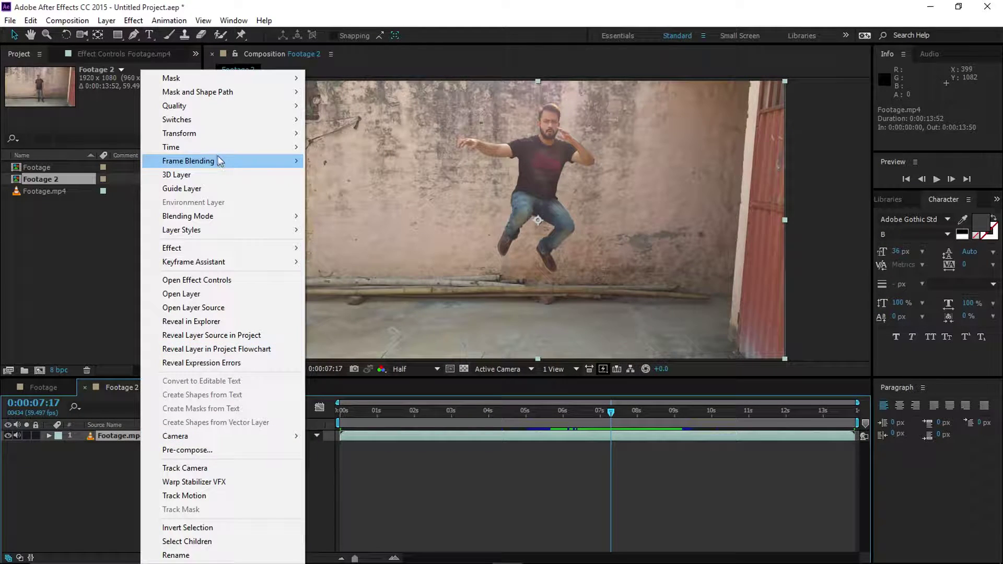
pyautogui.moveTo(216, 151)
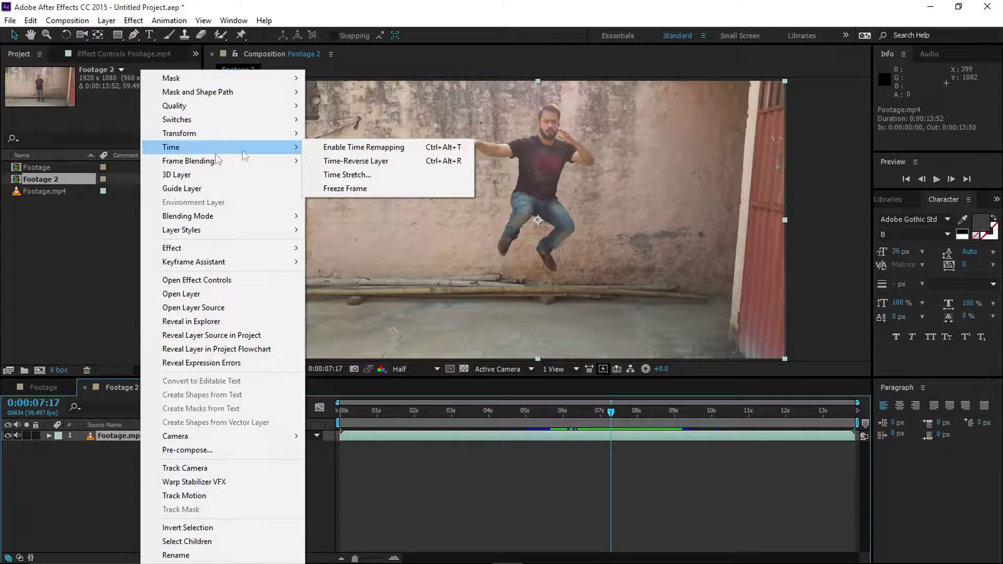
pyautogui.click(390, 149)
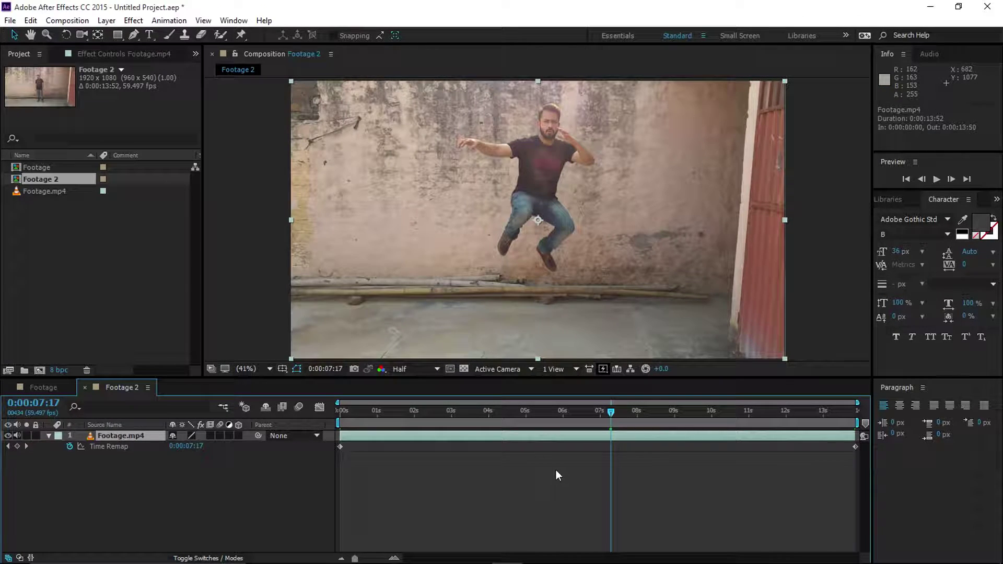
pyautogui.click(17, 447)
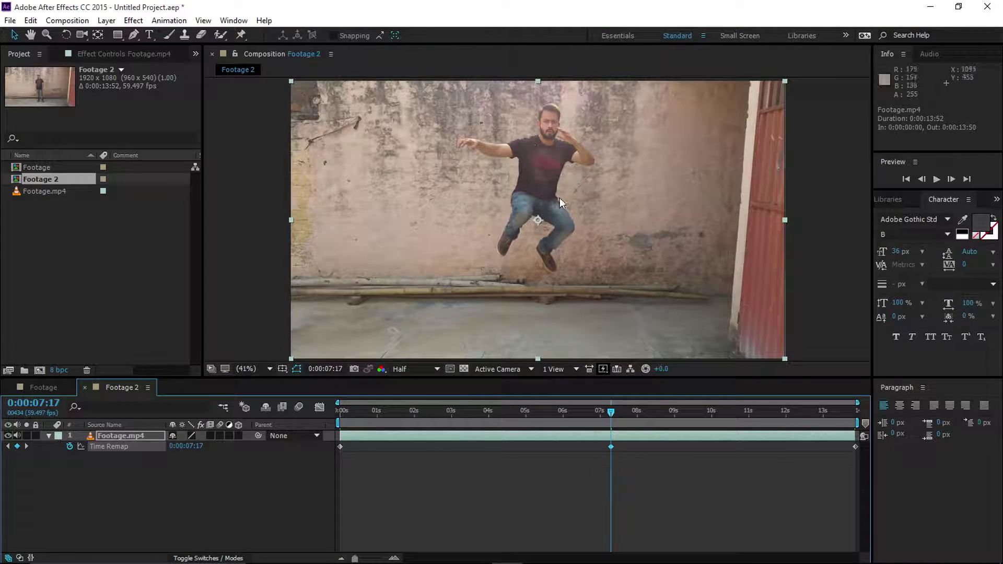
pyautogui.click(629, 442)
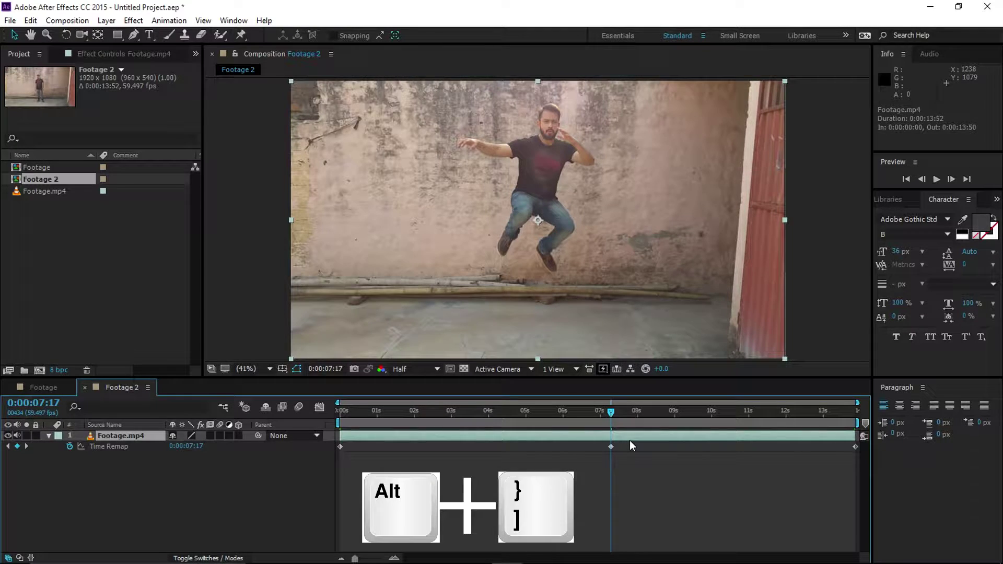
# Step: Trim the layer to end at 0:00:07:17 and move the current time to 0:00:08:16
pyautogui.hotkey('alt', ']')
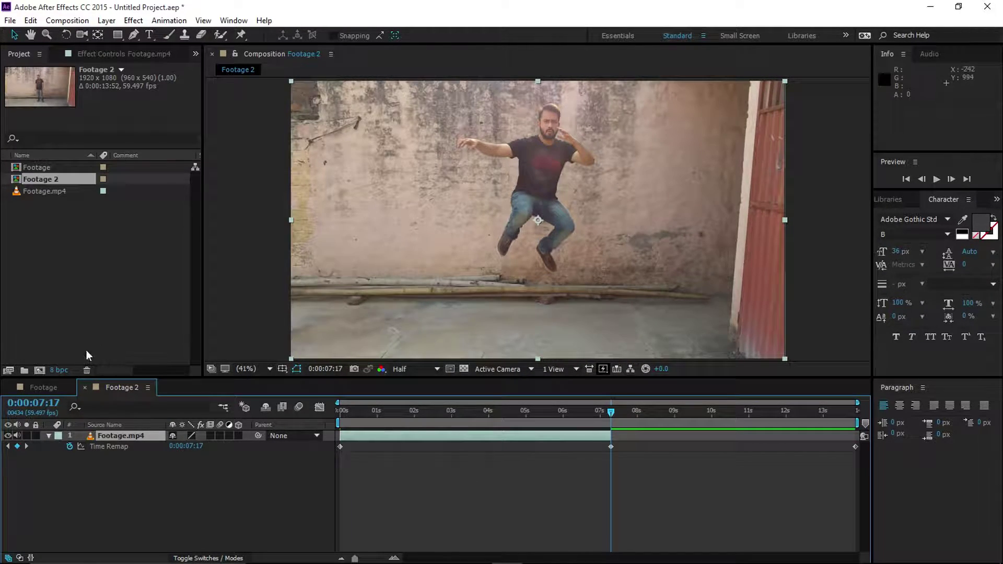
pyautogui.click(39, 405)
pyautogui.press('BackSpace')
pyautogui.write('8')
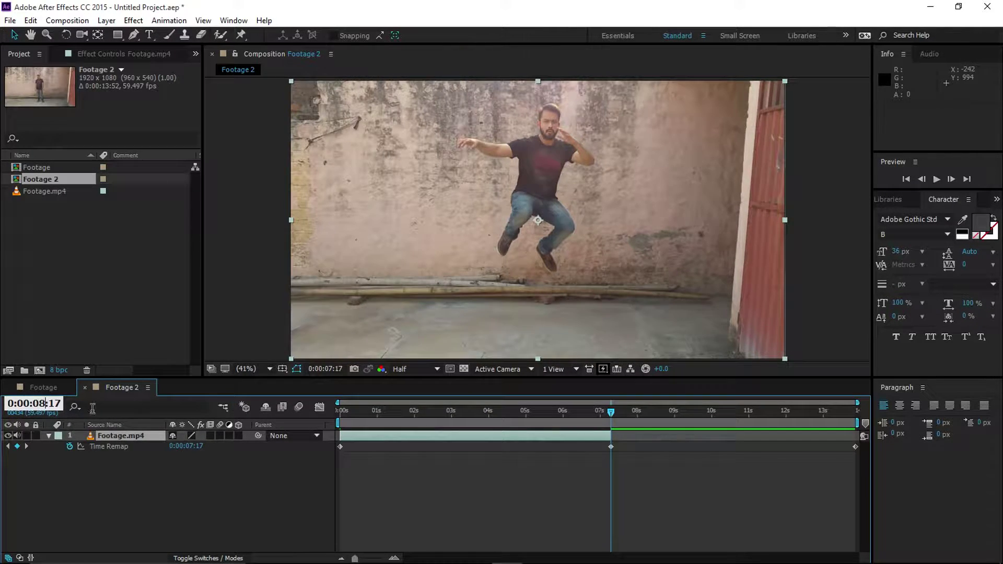
pyautogui.click(554, 525)
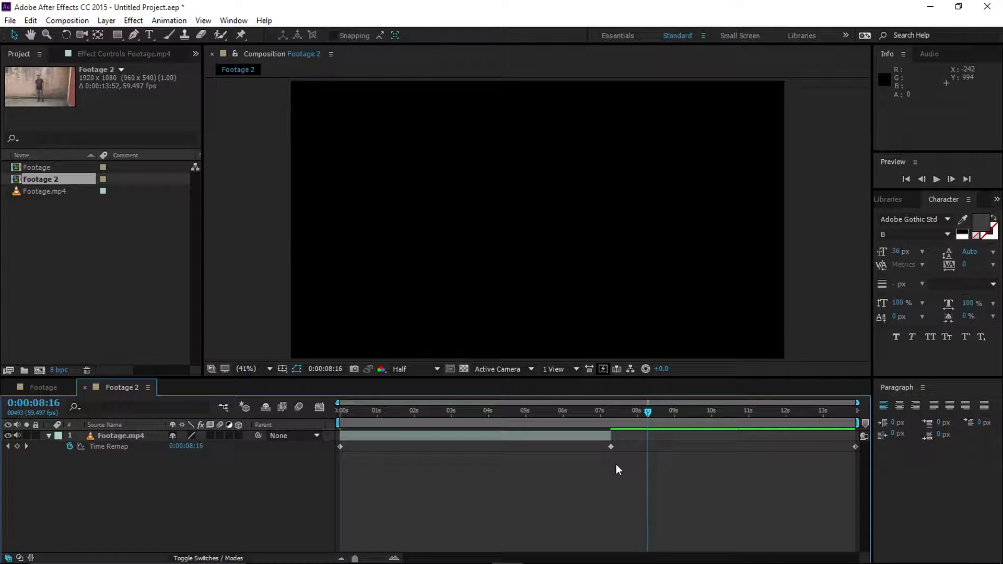
# Step: Paste a copy of the 0:00:07:17 Time Remap keyframe at 0:00:08:16 and extend the layer to 0:00:14:23
pyautogui.moveTo(604, 464); pyautogui.dragTo(623, 440)
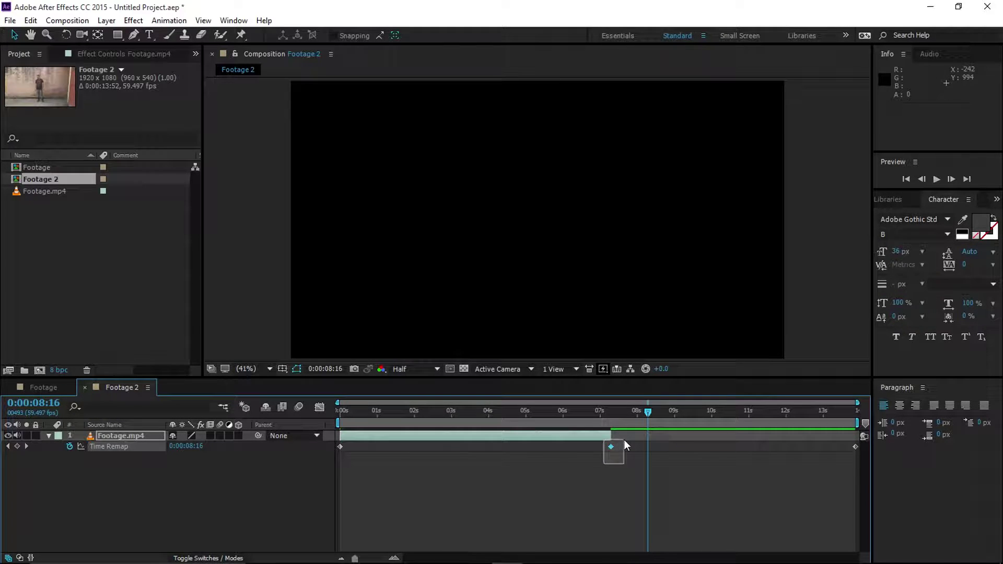
pyautogui.moveTo(610, 447)
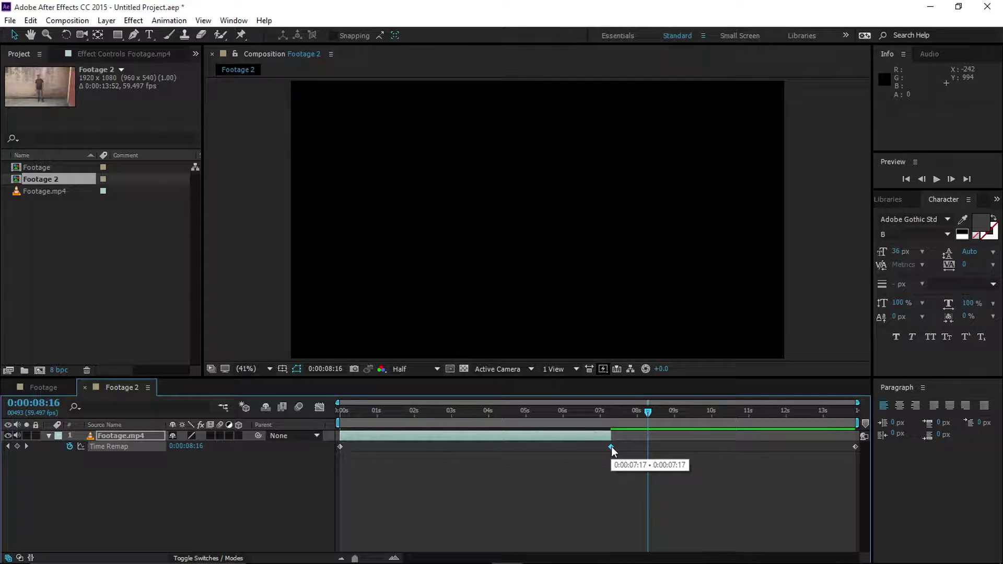
pyautogui.hotkey('ctrl', 'c')
pyautogui.hotkey('ctrl', 'v')
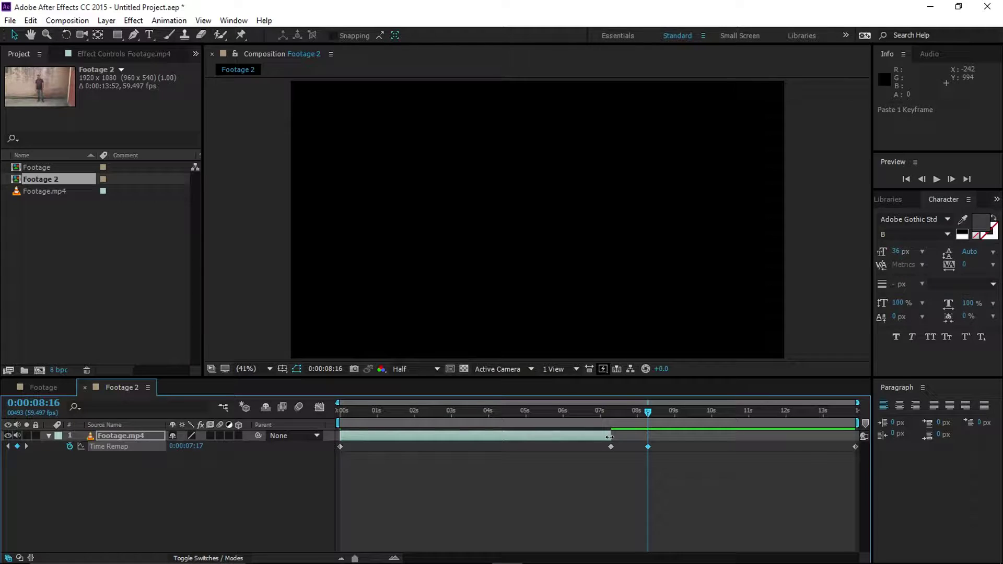
pyautogui.moveTo(609, 437); pyautogui.dragTo(871, 443)
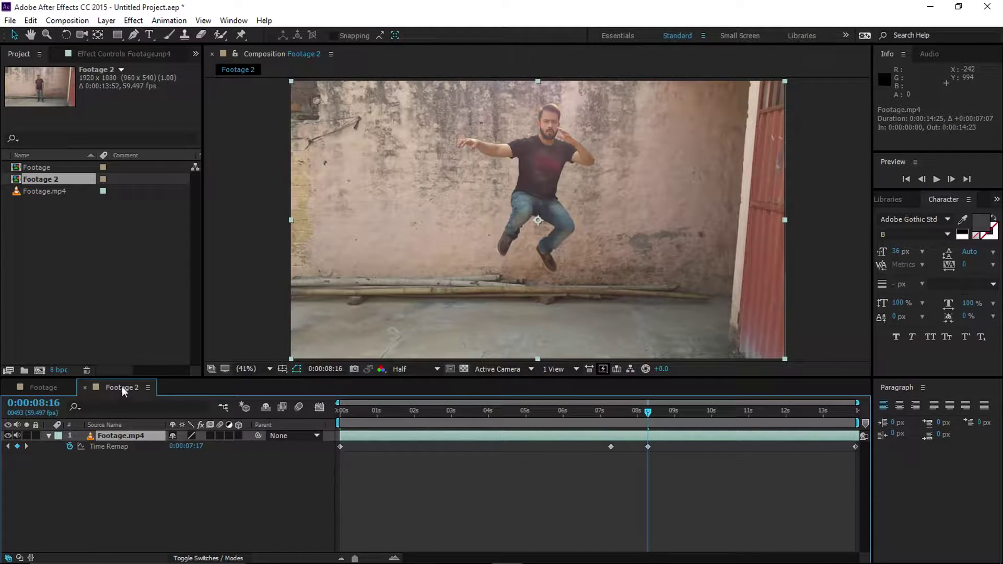
# Step: Set the Footage 2 composition duration to 0:01:13:52 in Composition Settings and zoom the timeline out
pyautogui.click(72, 21)
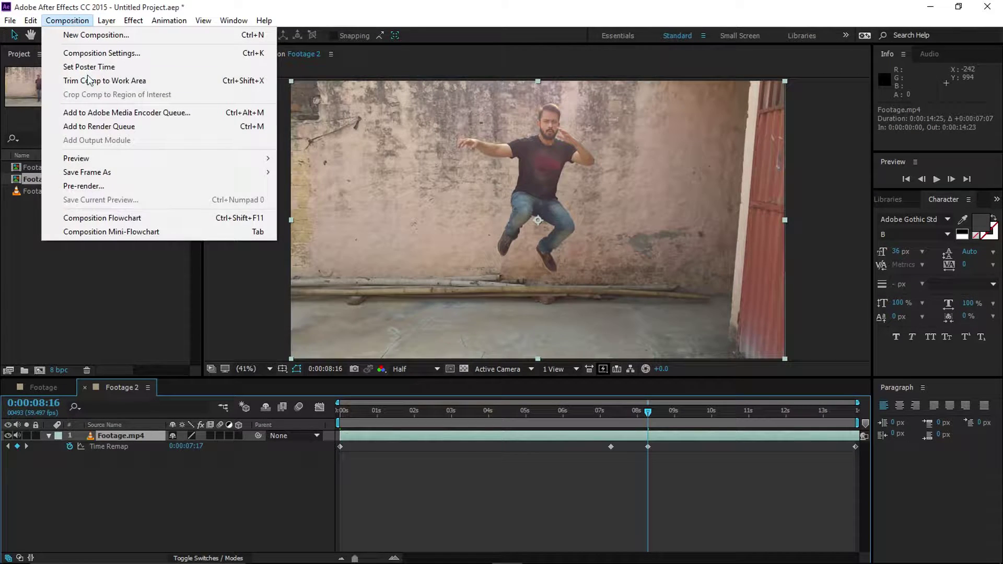
pyautogui.click(114, 53)
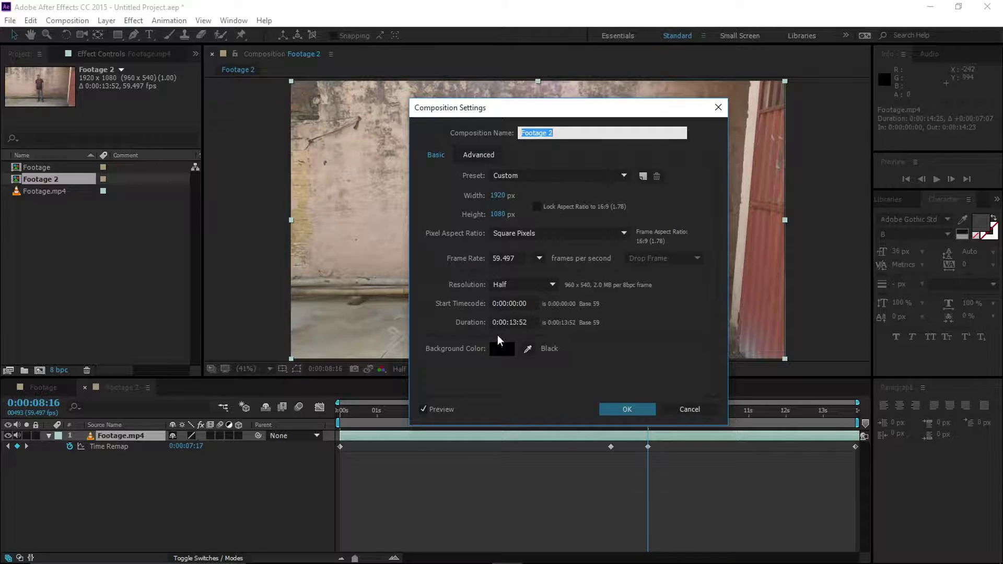
pyautogui.click(504, 322)
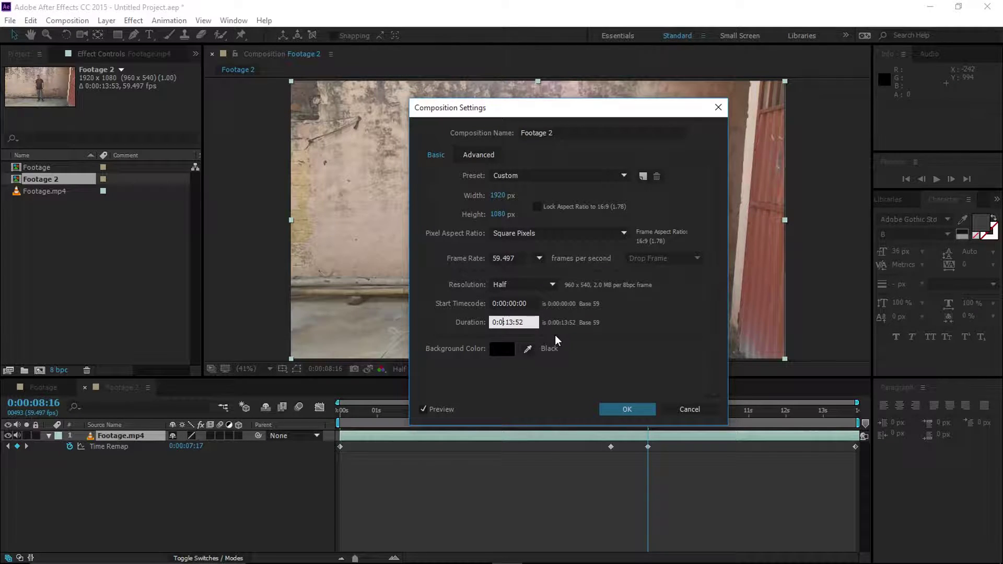
pyautogui.write('1')
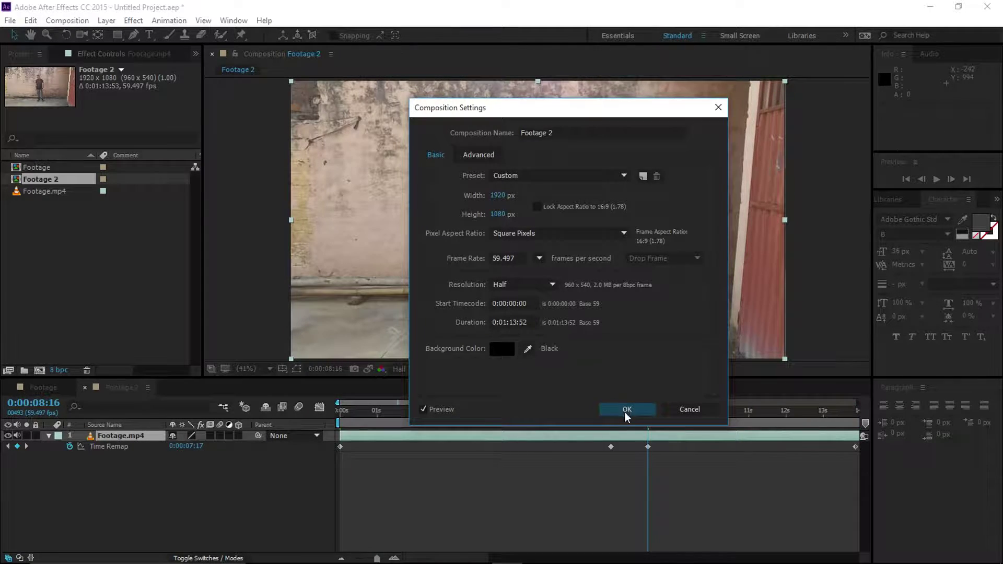
pyautogui.click(626, 409)
pyautogui.press('-')
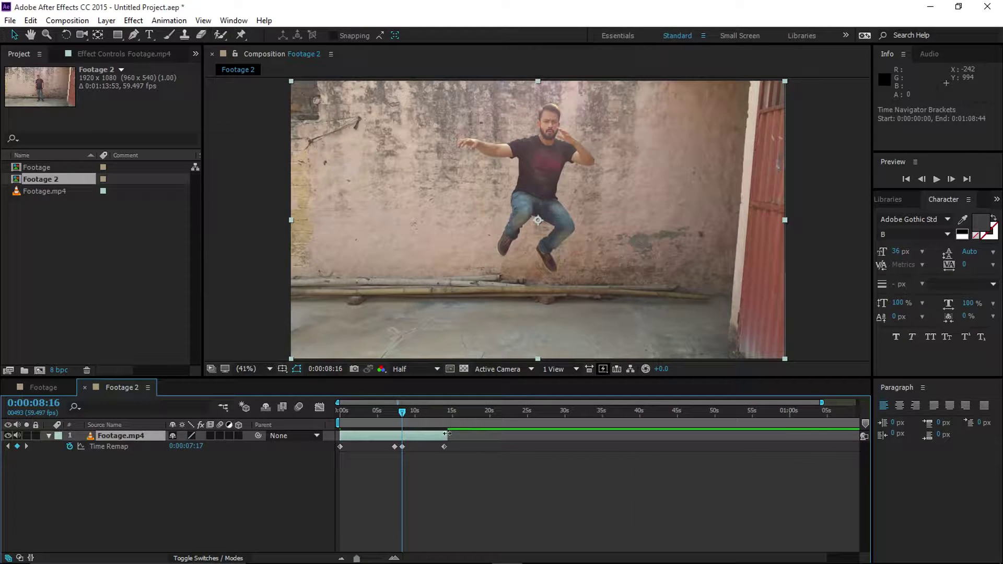
# Step: Adjust the layer end to about 0:00:14:18, start the work area at 0:00:06:46, and preview the jump
pyautogui.moveTo(444, 437); pyautogui.dragTo(420, 421)
pyautogui.click(393, 558)
pyautogui.click(393, 558)
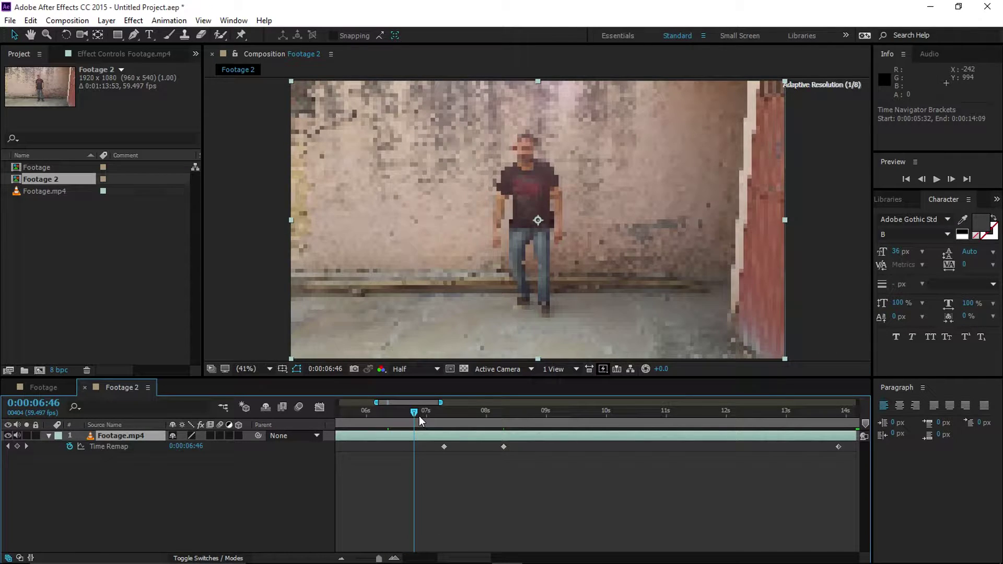
pyautogui.press('b')
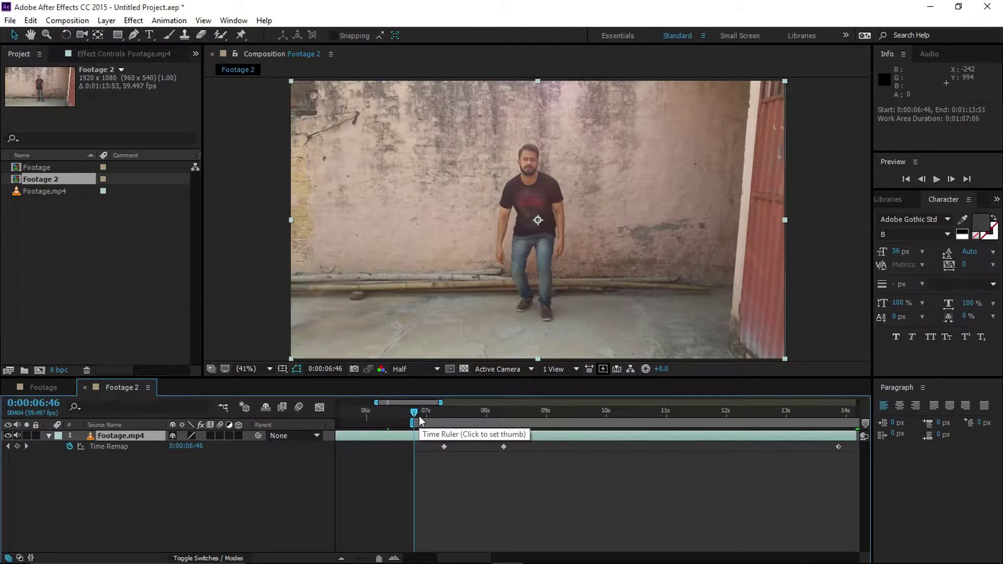
pyautogui.press('space')
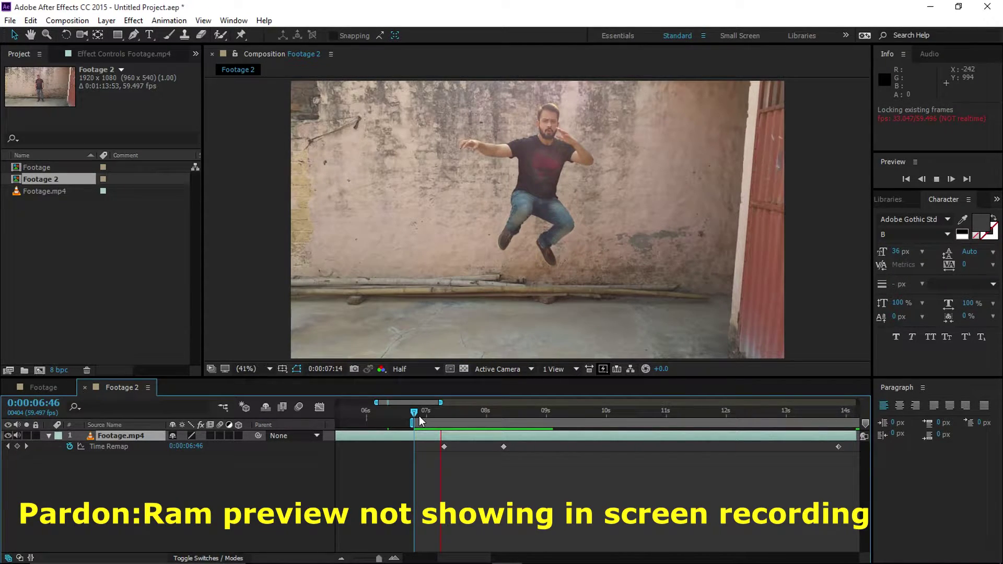
pyautogui.press('space')
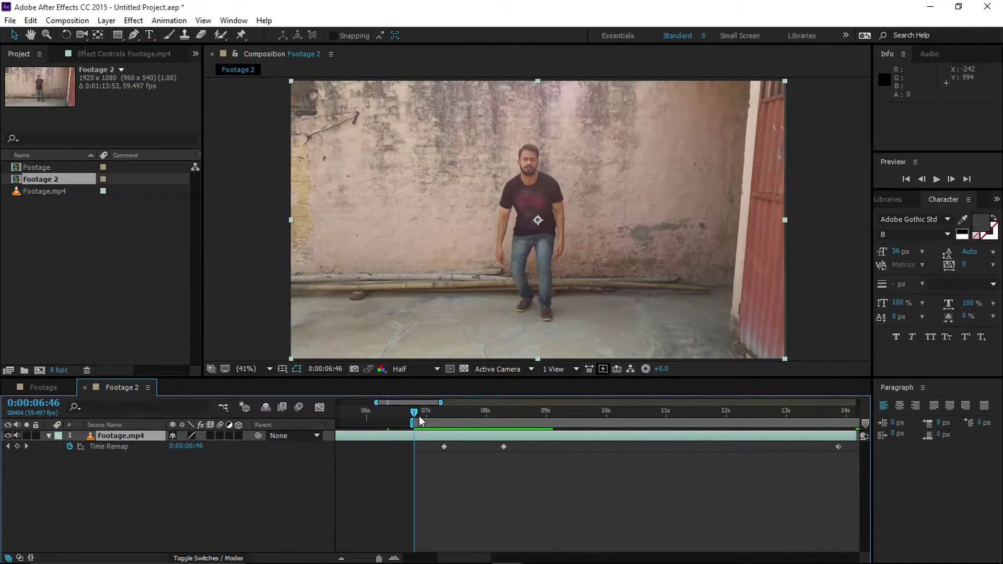